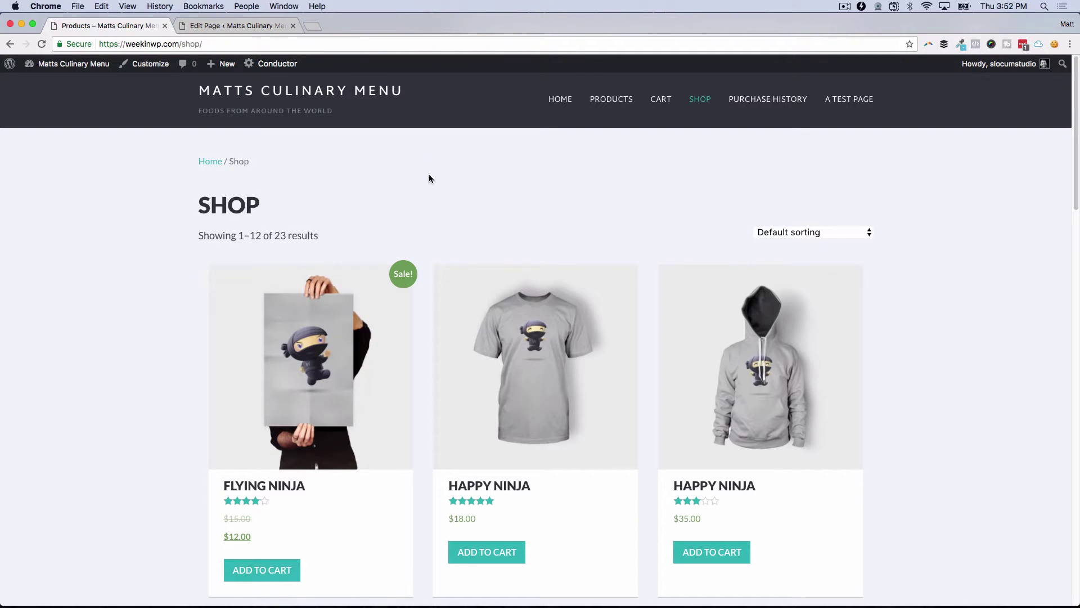
# Step: Go to the WordPress admin dashboard from the site's admin bar
pyautogui.scroll(-6, 445, 183)
pyautogui.scroll(-10, 468, 185)
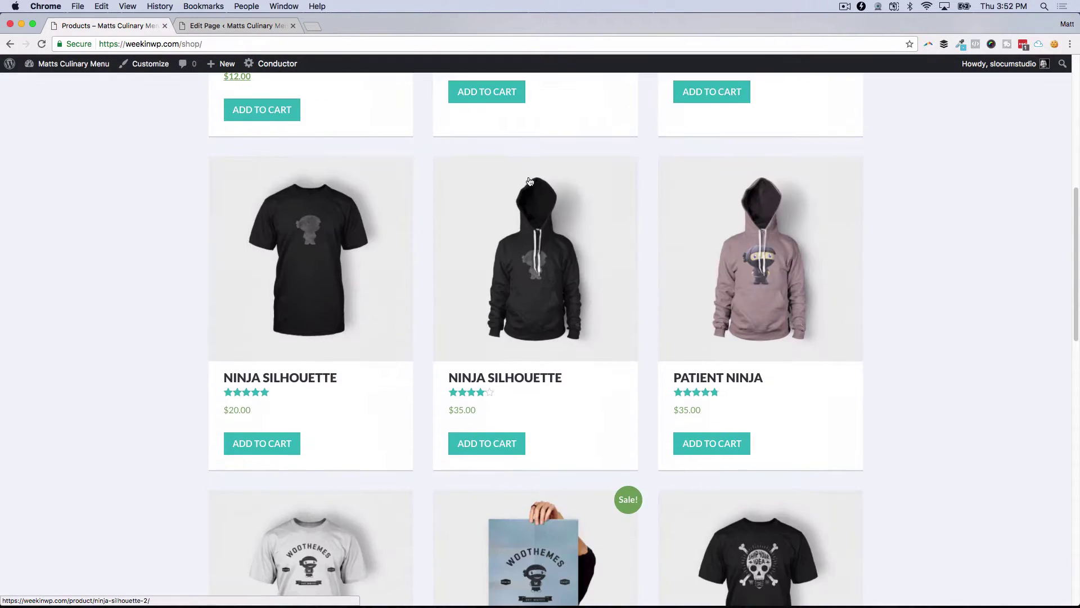
pyautogui.scroll(13, 547, 193)
pyautogui.scroll(3, 546, 193)
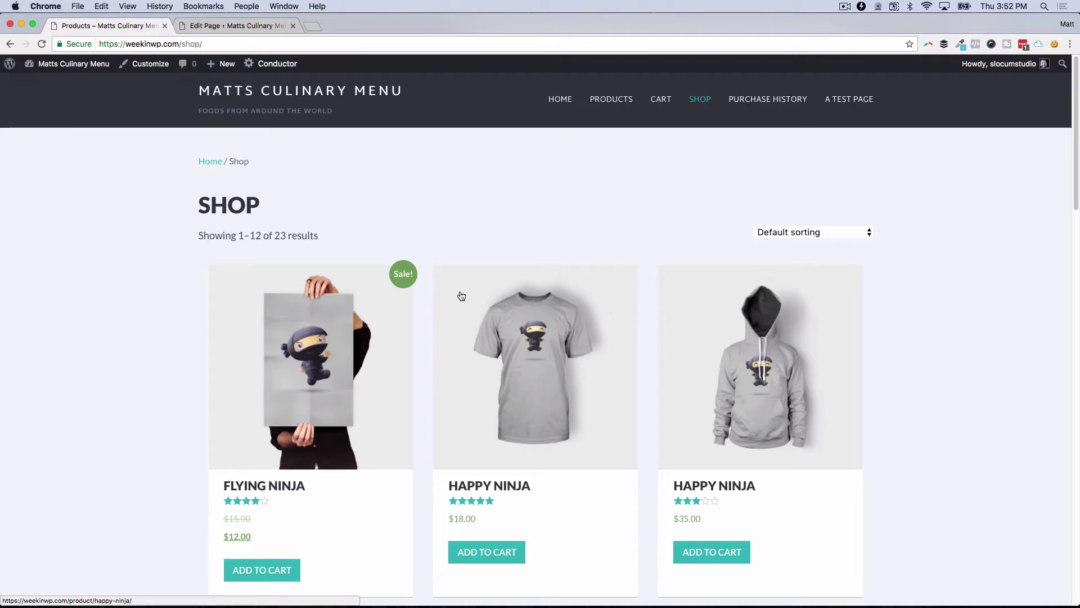
pyautogui.moveTo(62, 66)
pyautogui.click(67, 87)
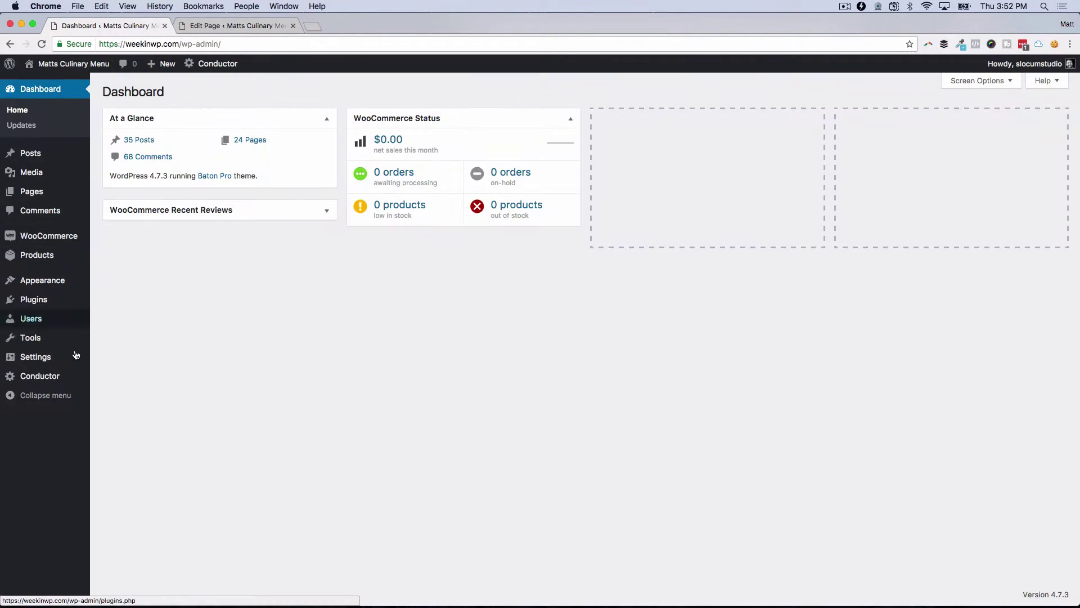
# Step: Under Conductor > Queries, start a new query titled 'Today's top products'
pyautogui.moveTo(66, 378)
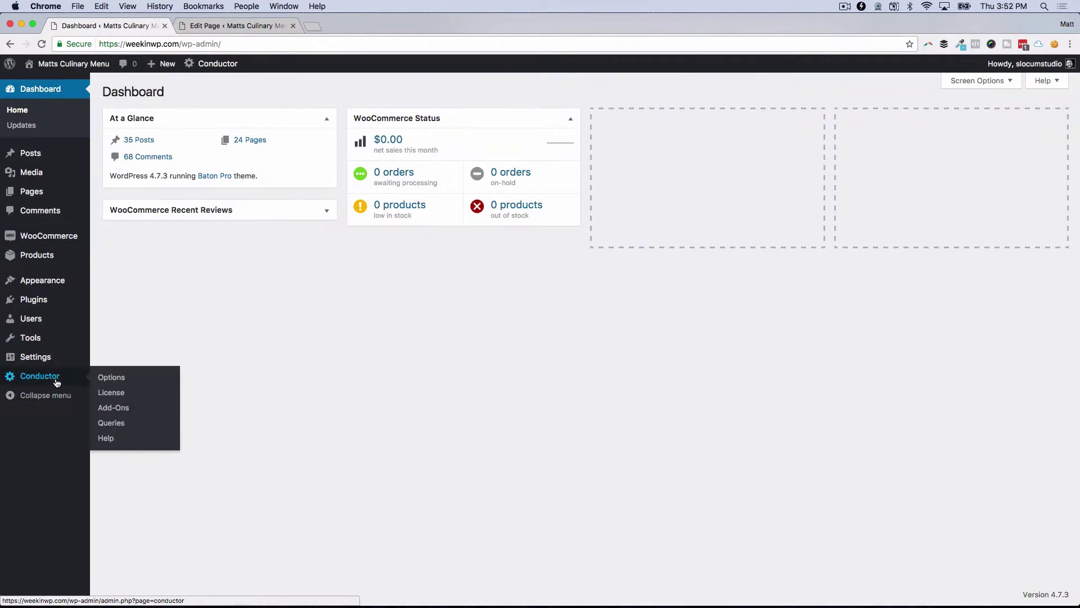
pyautogui.click(120, 419)
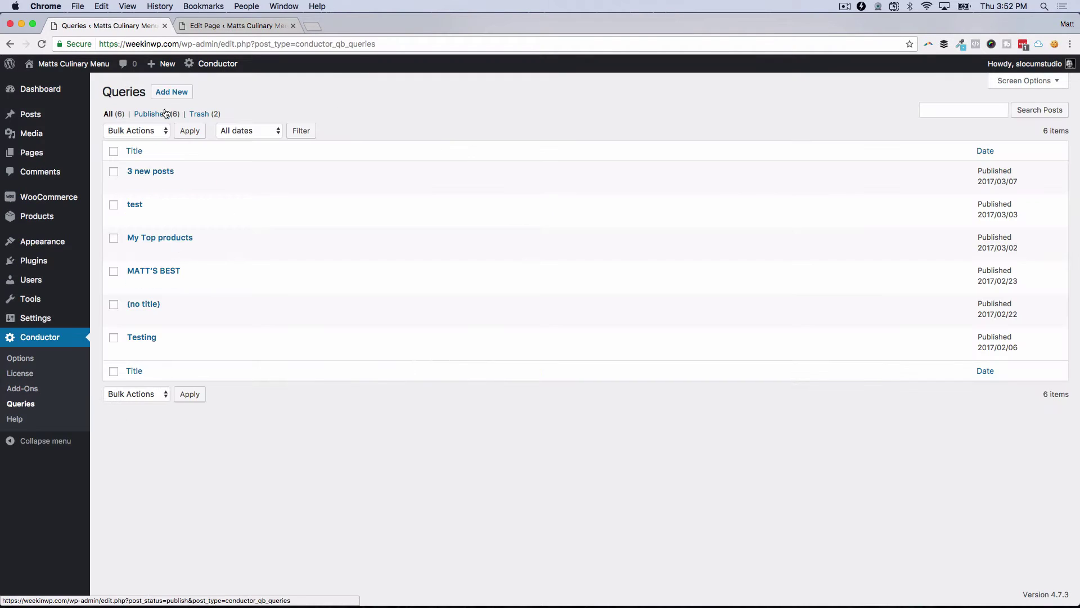
pyautogui.click(172, 94)
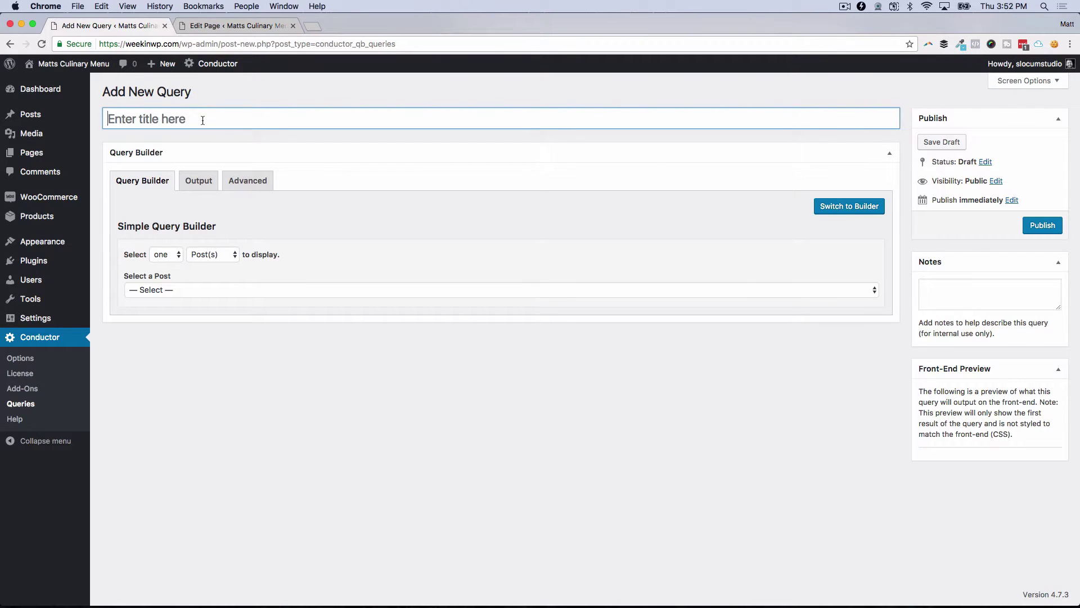
pyautogui.write("Today's top pr")
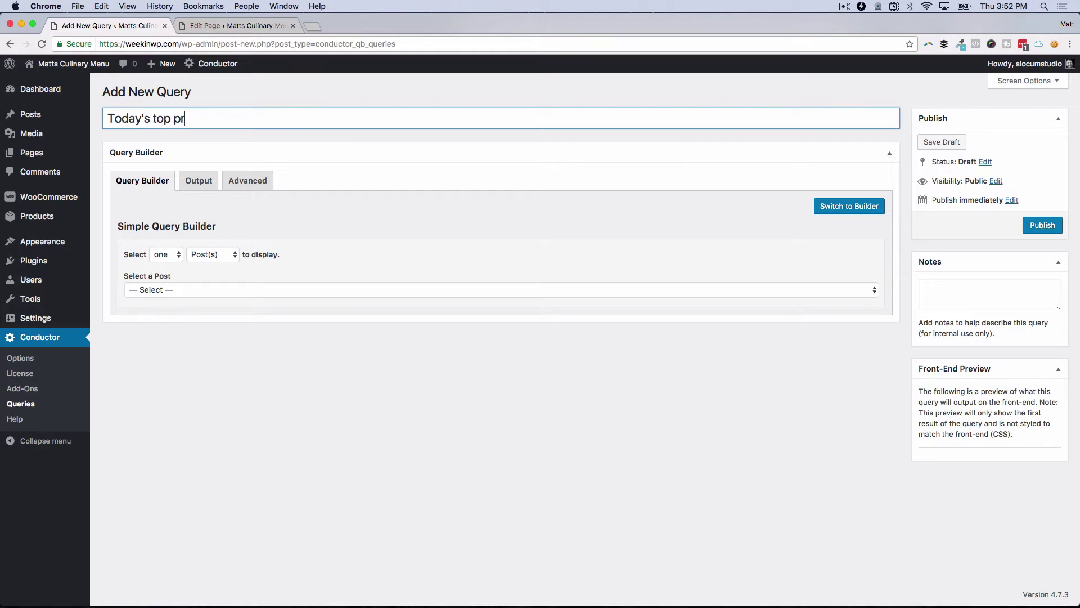
pyautogui.write('oducts')
# Step: Set the query builder to select many Product(s) and show 3 posts instead of 10
pyautogui.click(167, 254)
pyautogui.click(223, 261)
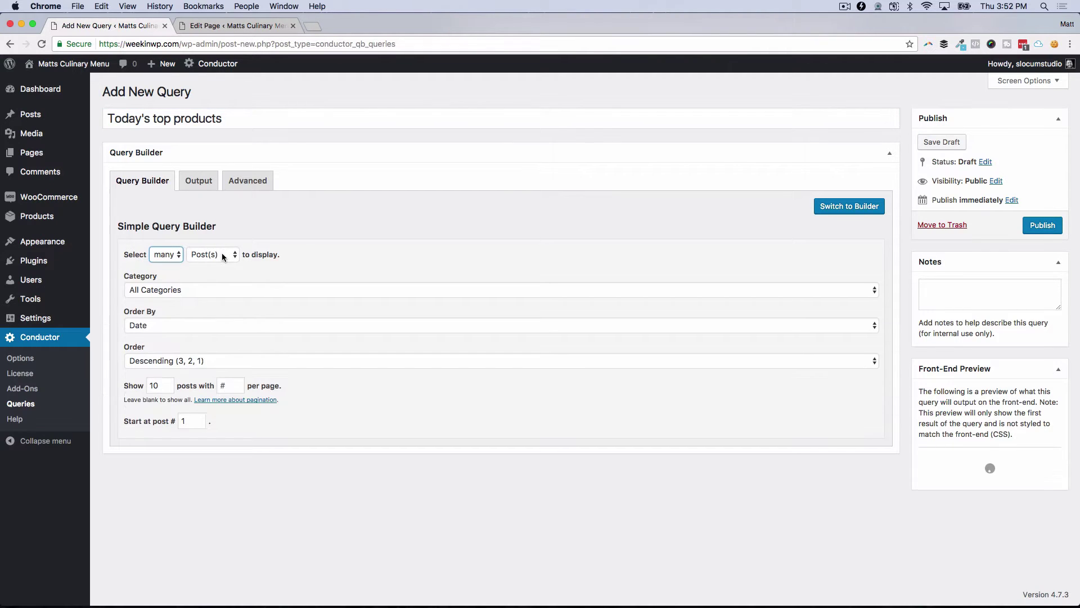
pyautogui.click(227, 255)
pyautogui.press('Return')
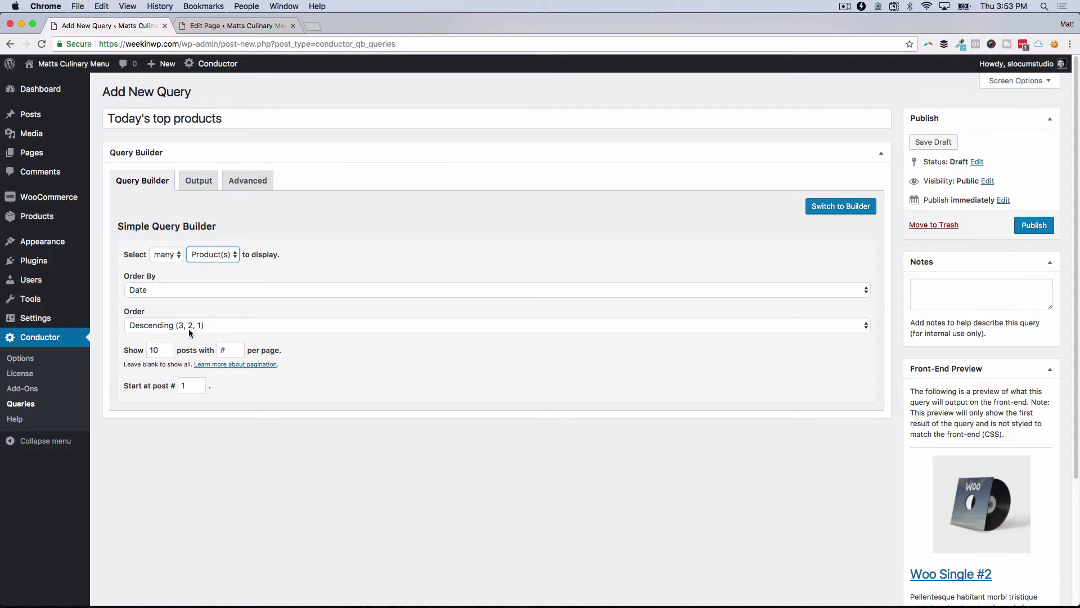
pyautogui.doubleClick(162, 352)
pyautogui.write('3')
pyautogui.click(341, 381)
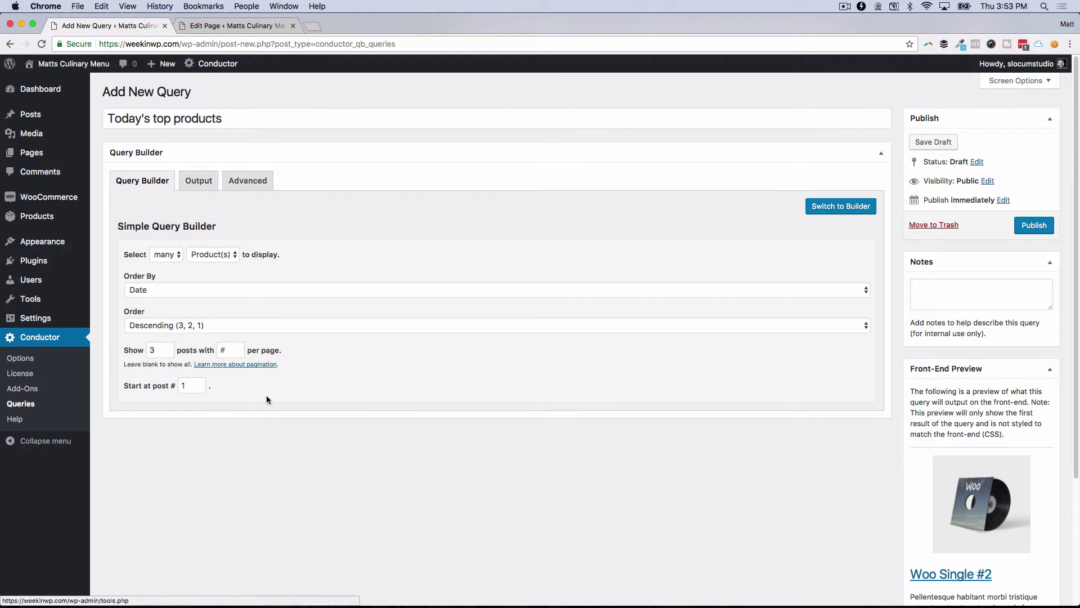
# Step: Set the output to 3 columns and hide the Continue Reading and Author Byline elements
pyautogui.click(191, 182)
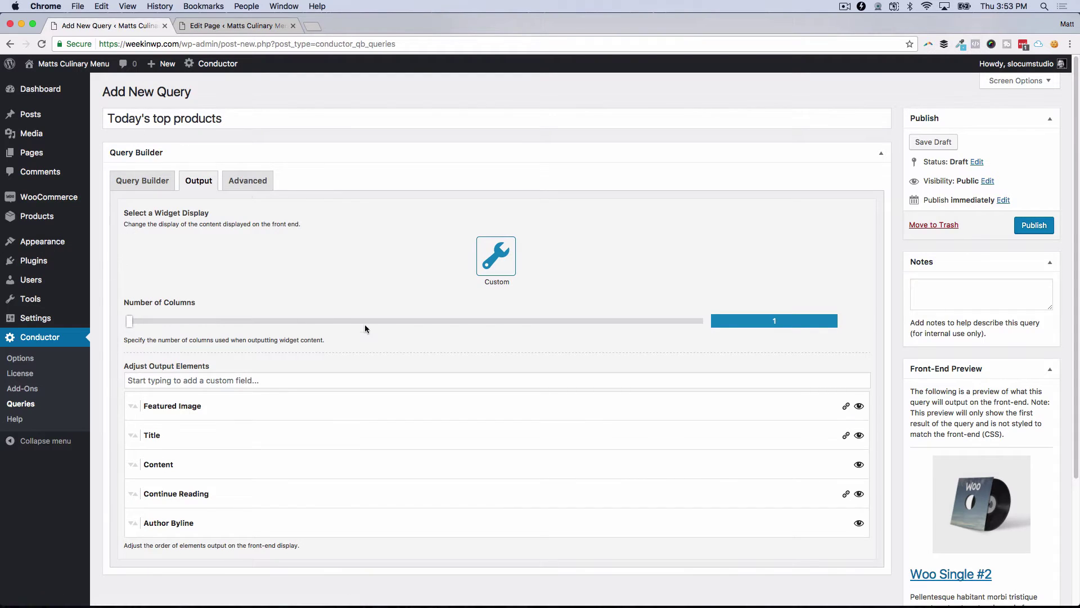
pyautogui.moveTo(133, 324); pyautogui.dragTo(350, 328)
pyautogui.scroll(-1, 414, 326)
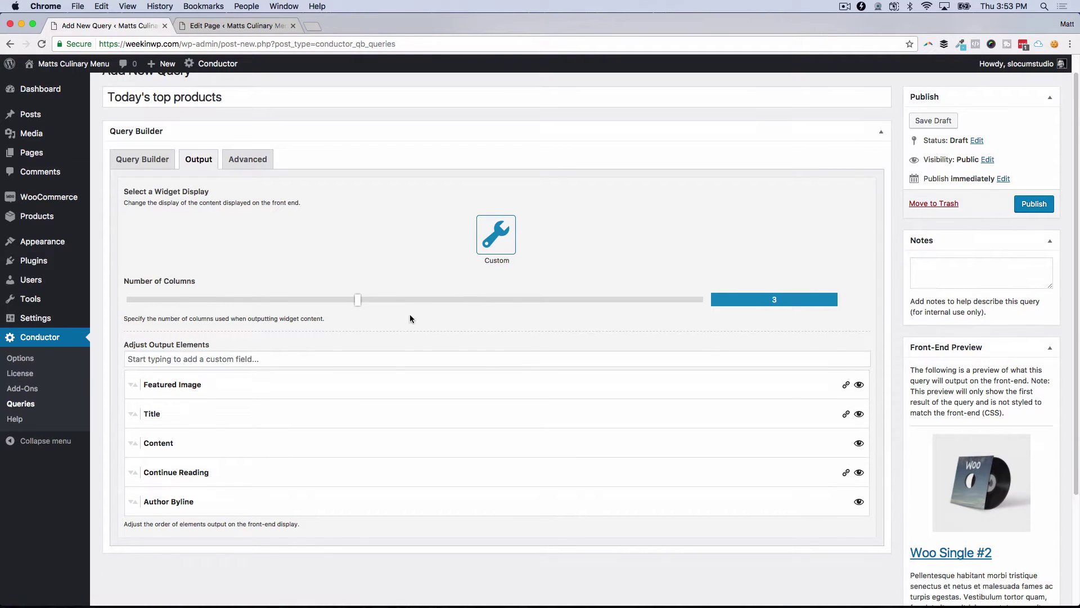
pyautogui.scroll(1, 427, 321)
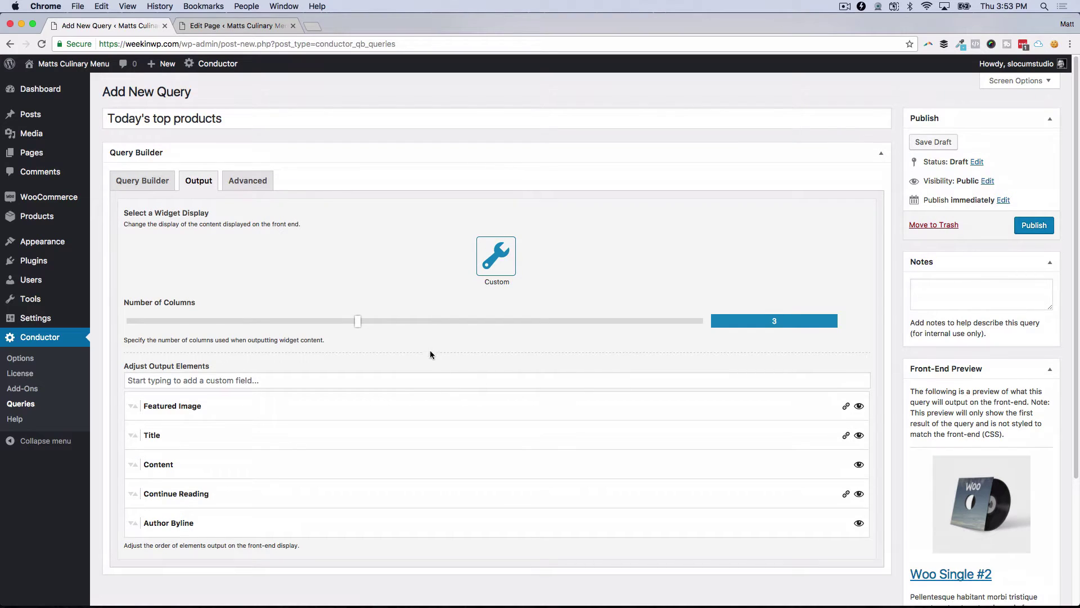
pyautogui.click(859, 495)
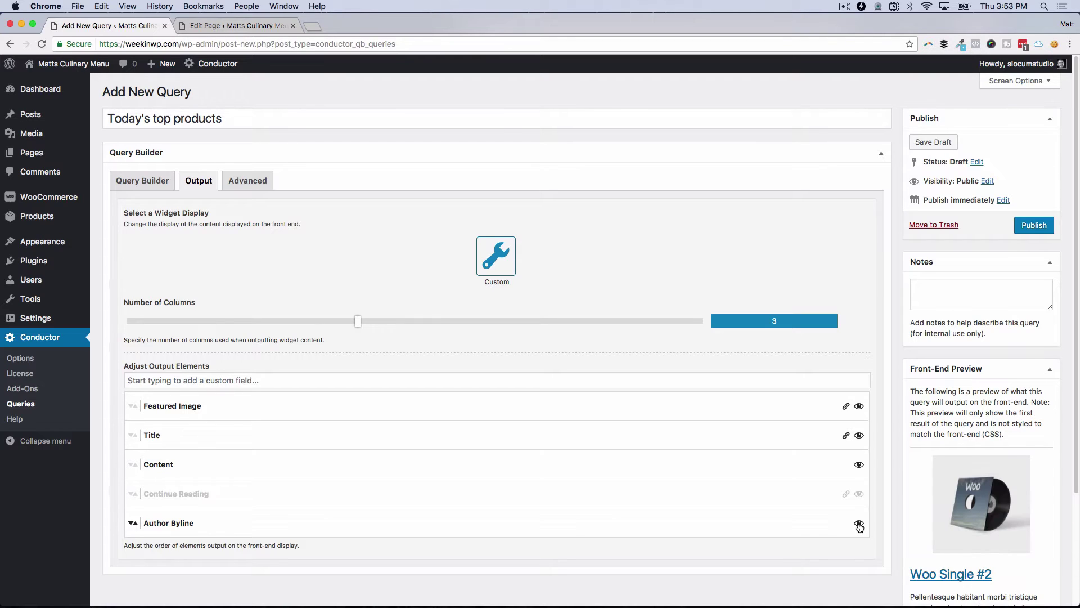
pyautogui.click(859, 523)
# Step: Add WooCommerce: Add to Cart and WooCommerce: Price fields, placing Price below Featured Image
pyautogui.click(356, 385)
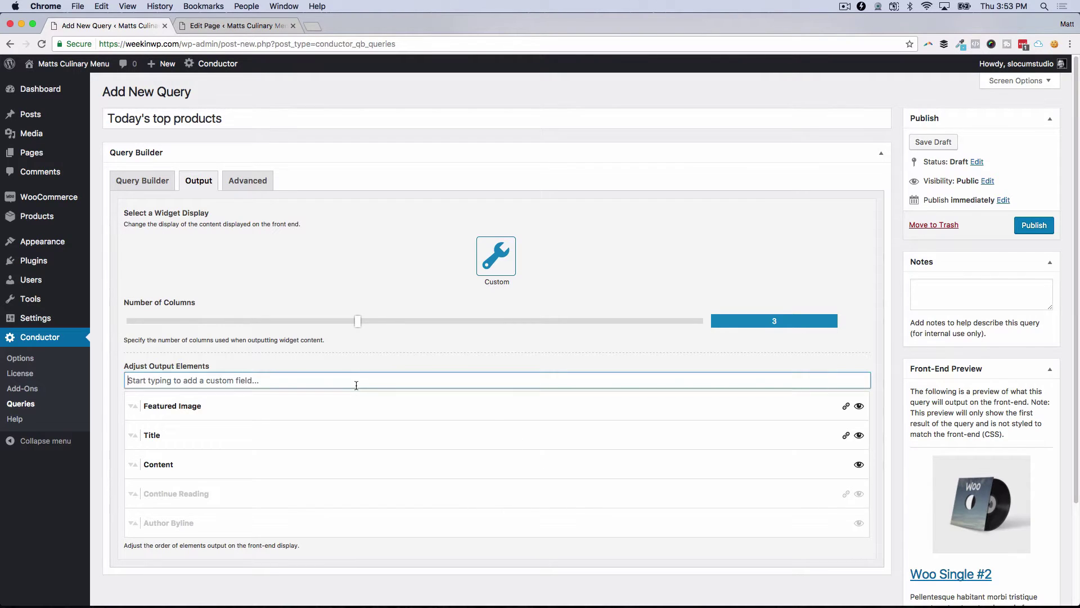
pyautogui.write('woo')
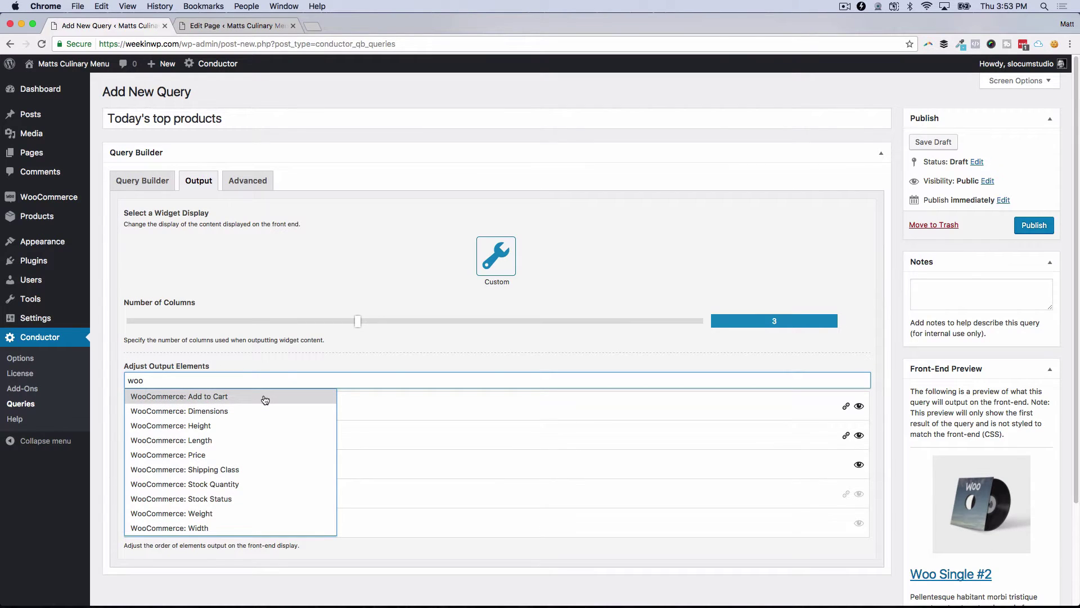
pyautogui.click(264, 397)
pyautogui.write('wo')
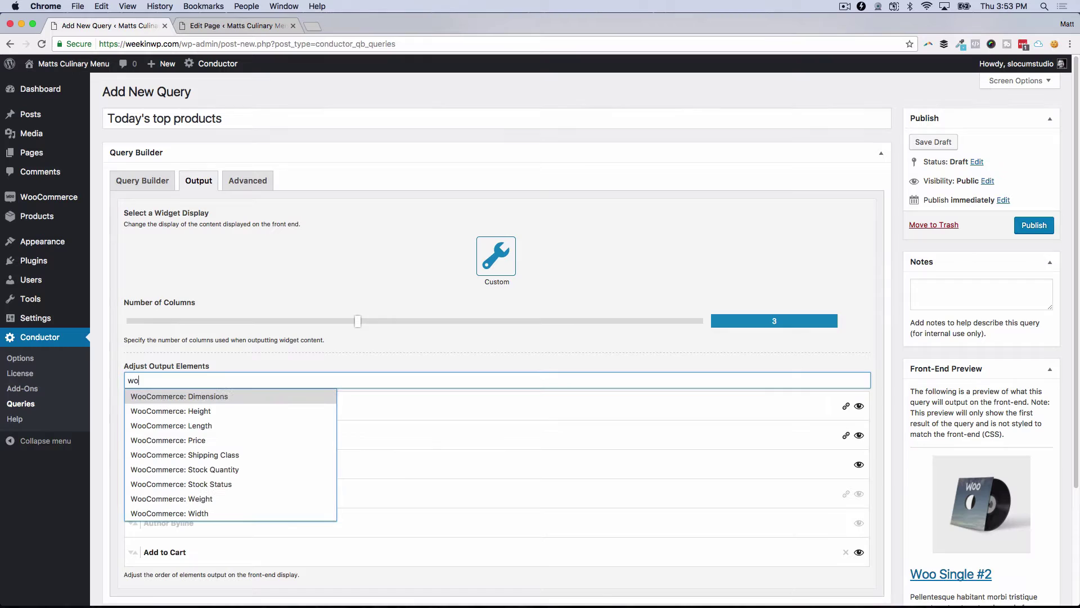
pyautogui.click(265, 440)
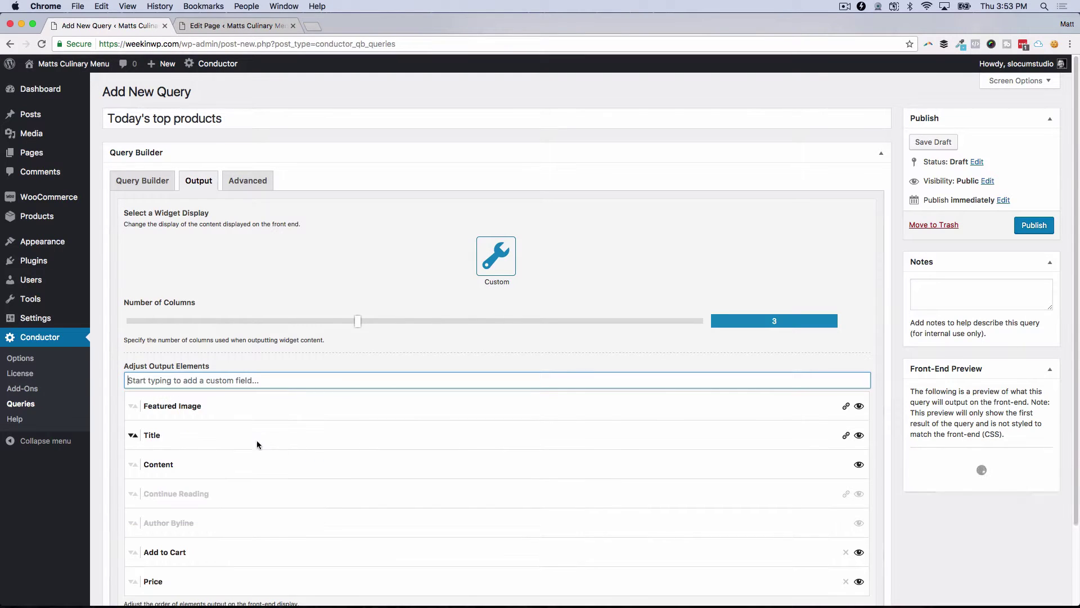
pyautogui.scroll(-3, 200, 473)
pyautogui.moveTo(133, 478); pyautogui.dragTo(161, 338)
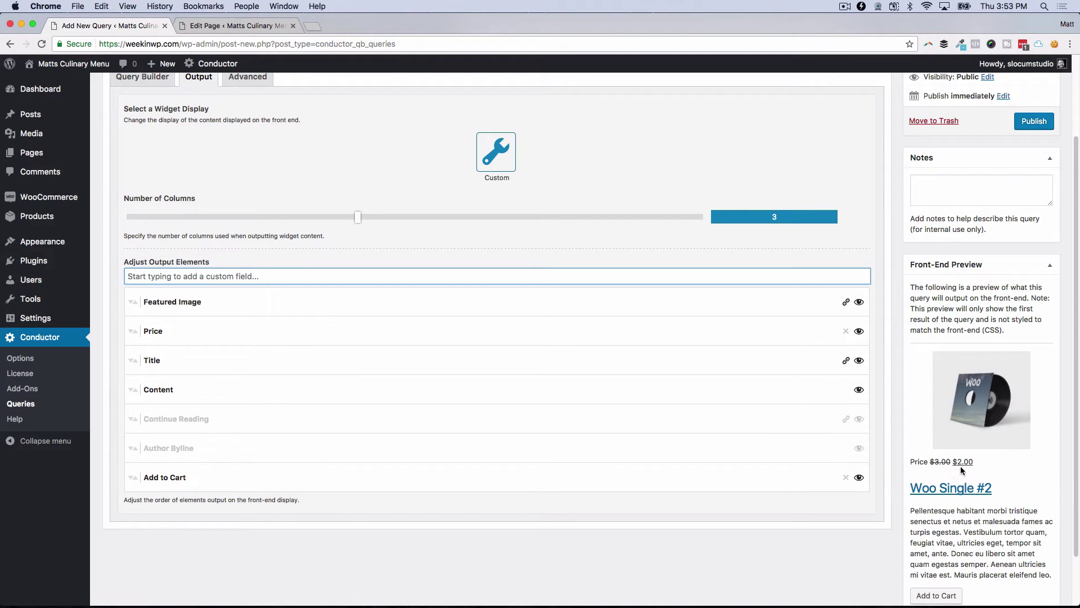
pyautogui.scroll(-1, 957, 487)
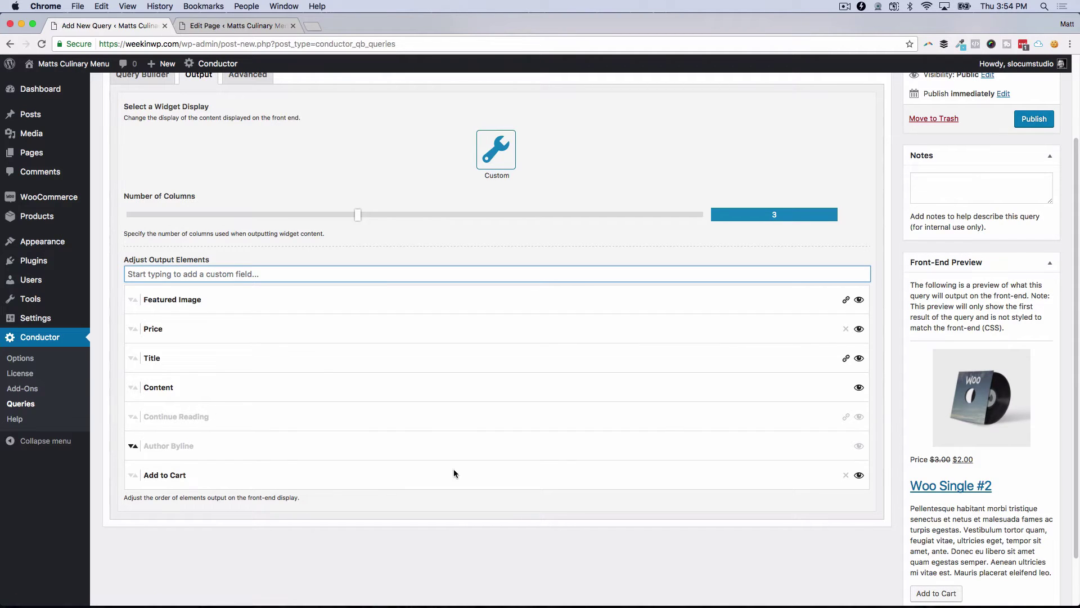
# Step: Relabel the Add to Cart element as 'Buy these now!'
pyautogui.click(193, 476)
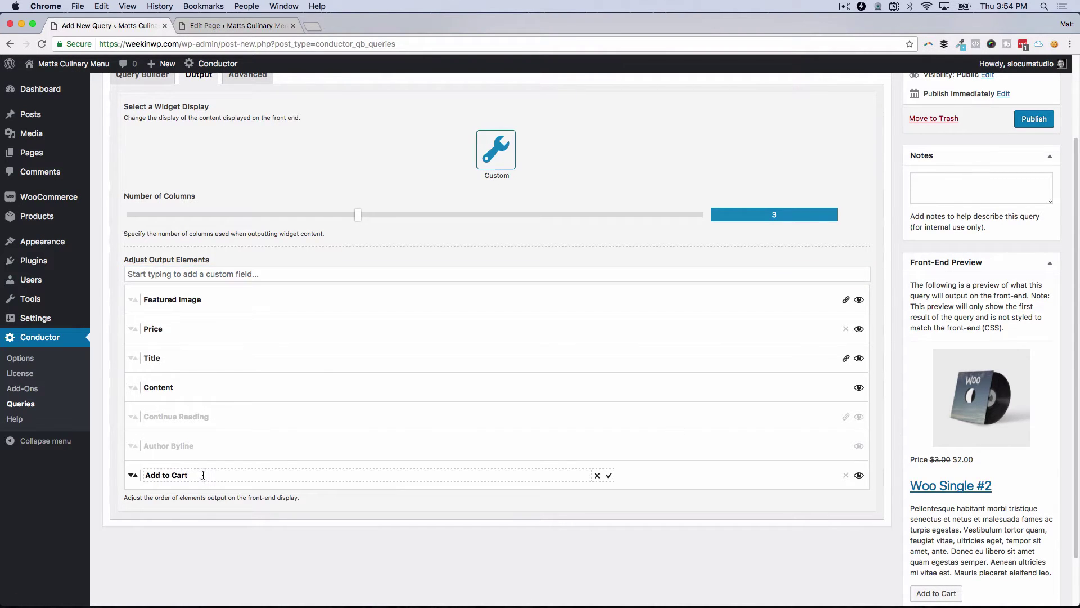
pyautogui.moveTo(200, 476); pyautogui.dragTo(142, 476)
pyautogui.write('Buy')
pyautogui.write(' these before')
pyautogui.click(610, 475)
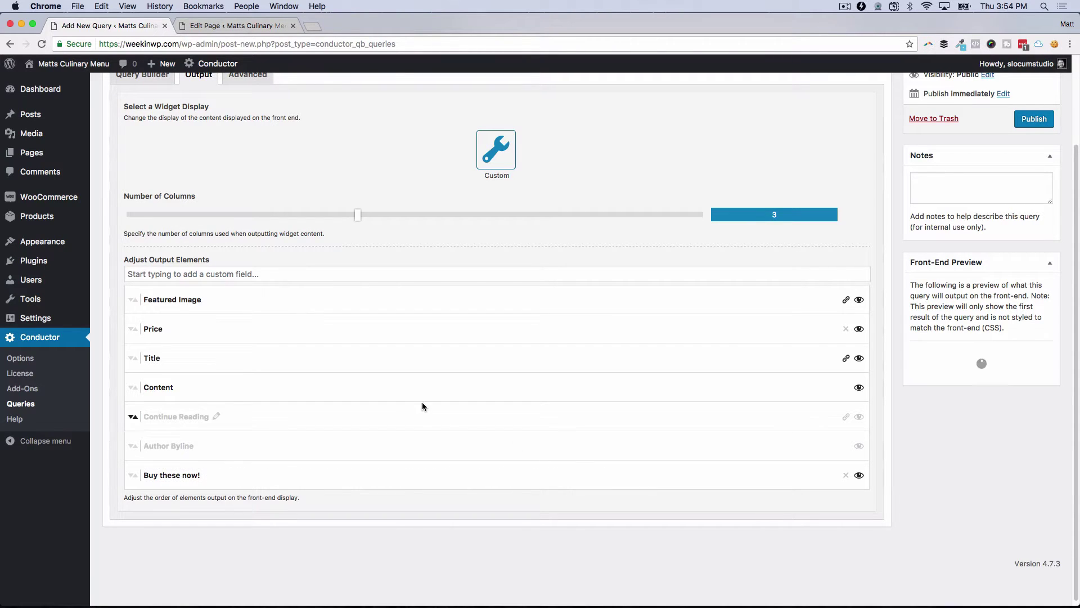
# Step: Relabel the Price element as 'Sale!'
pyautogui.click(170, 329)
pyautogui.moveTo(192, 329); pyautogui.dragTo(138, 328)
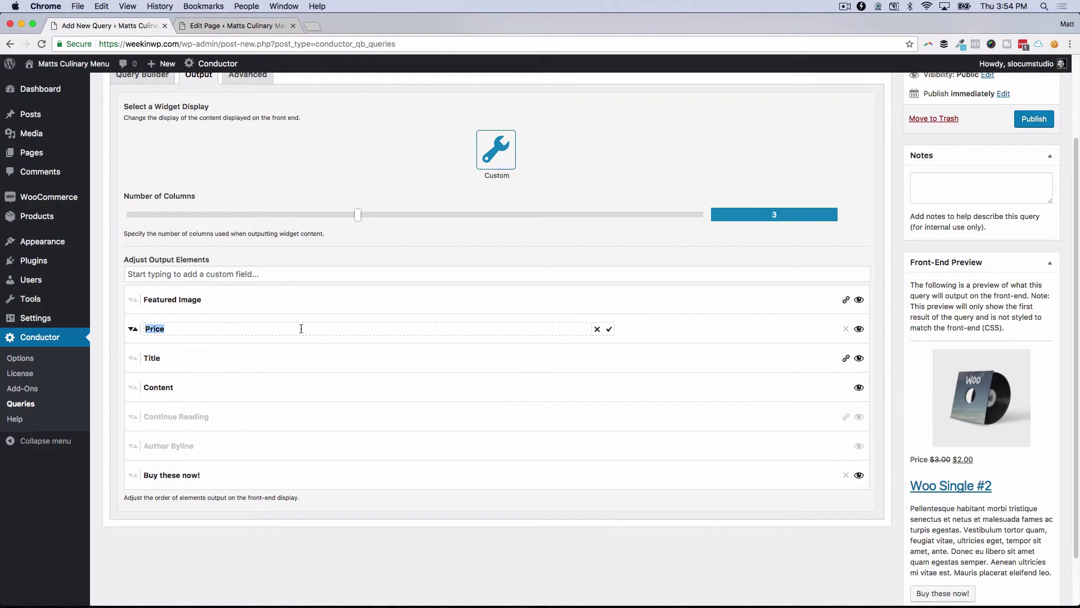
pyautogui.write('Sale!')
pyautogui.click(610, 330)
pyautogui.scroll(-1, 984, 459)
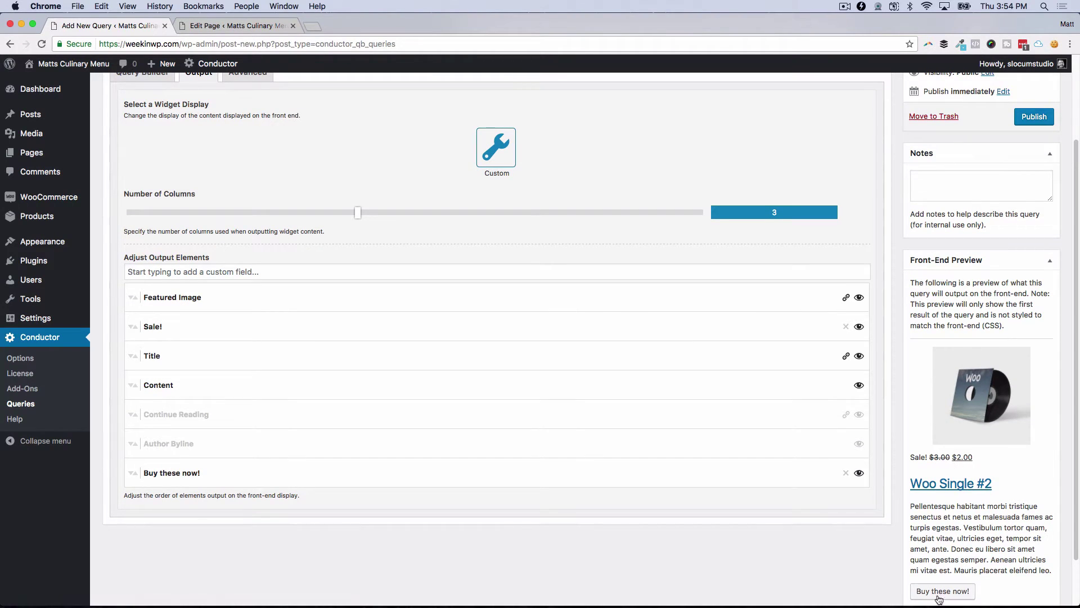
# Step: Publish the 'Today's top products' query and copy its [conductor id="1536"] shortcode
pyautogui.scroll(3, 771, 505)
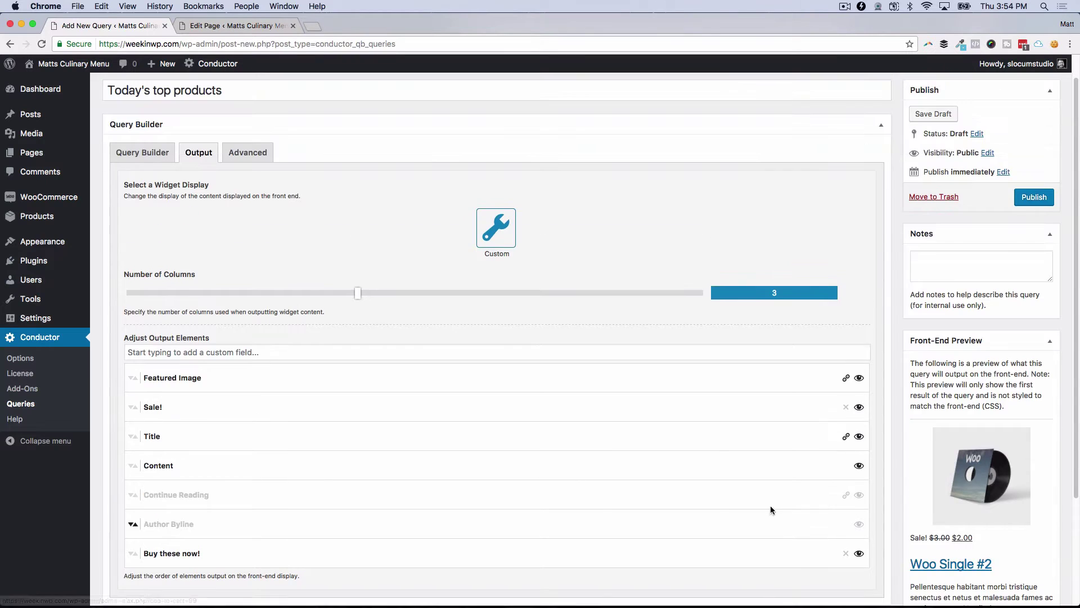
pyautogui.click(1025, 198)
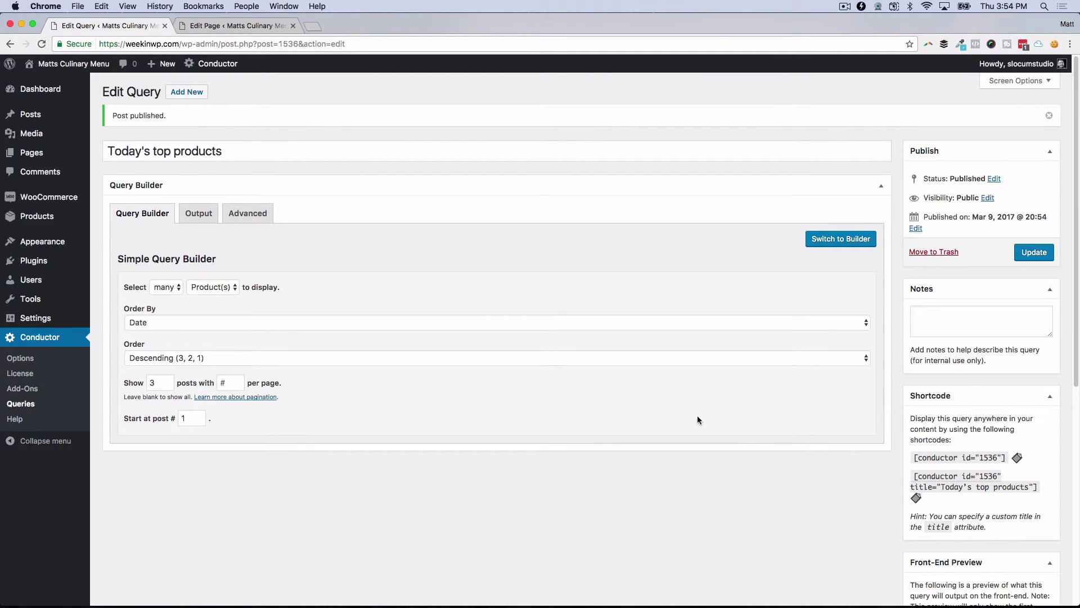
pyautogui.click(1018, 460)
# Step: Paste the [conductor id="1536"] shortcode into the woocommerce page and update it
pyautogui.moveTo(189, 46); pyautogui.dragTo(486, 53)
pyautogui.write('oo')
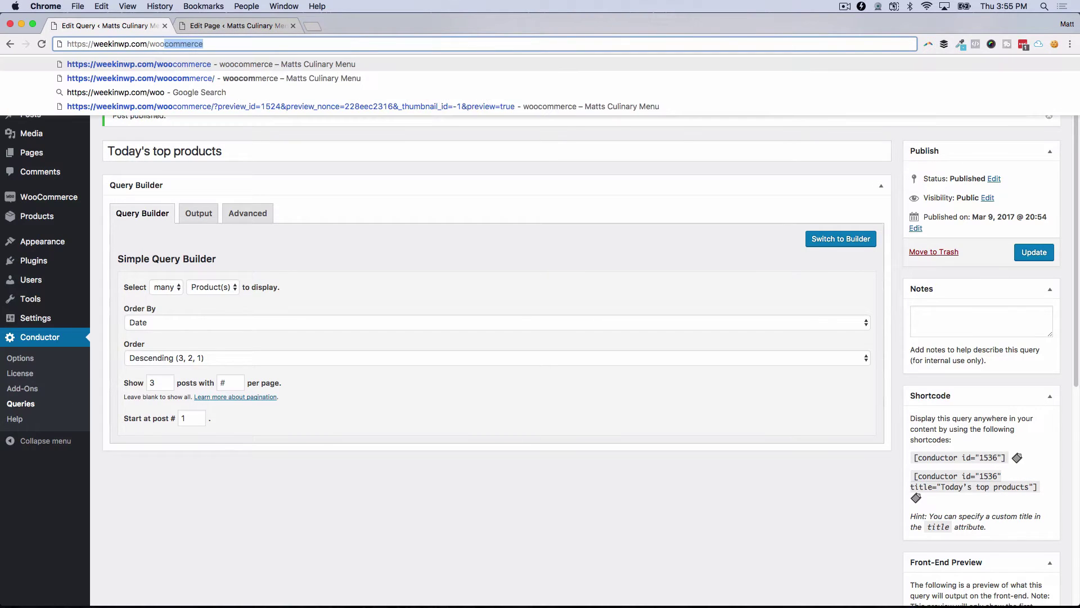
pyautogui.press('Return')
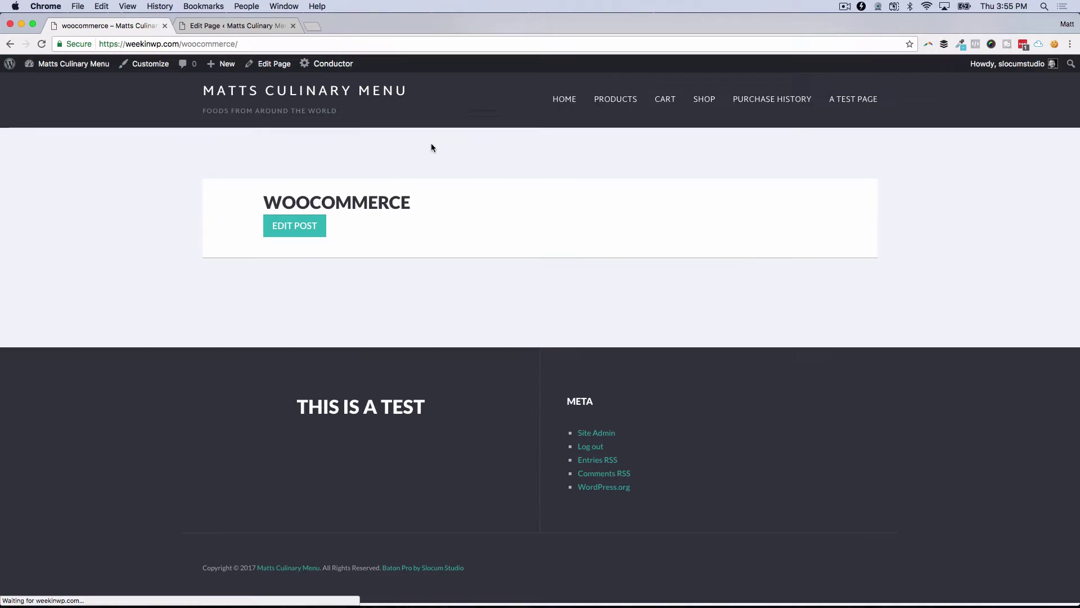
pyautogui.click(308, 228)
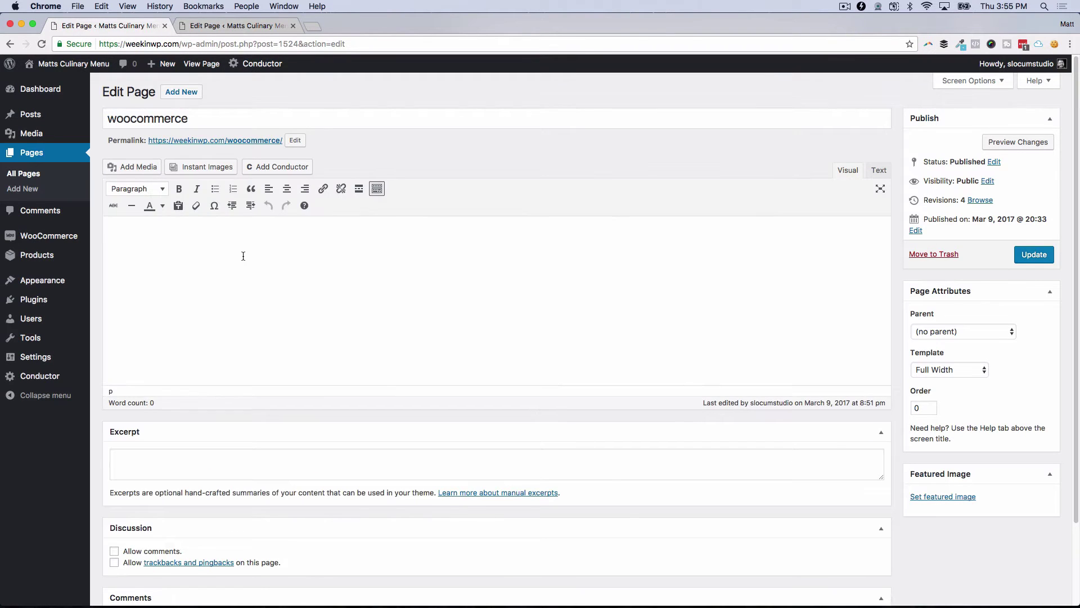
pyautogui.press('super+v')
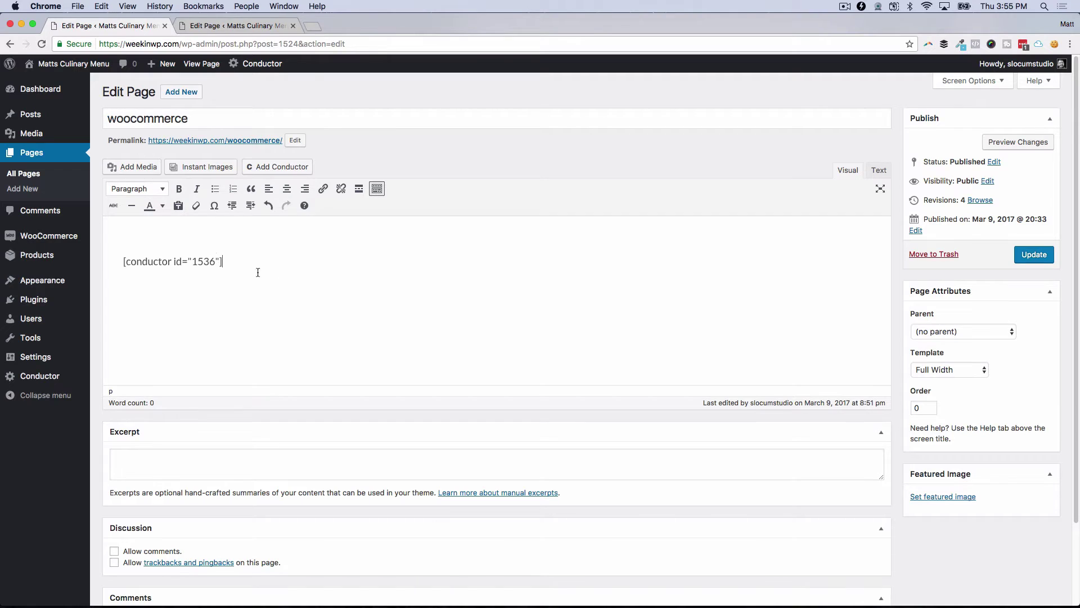
pyautogui.click(1025, 256)
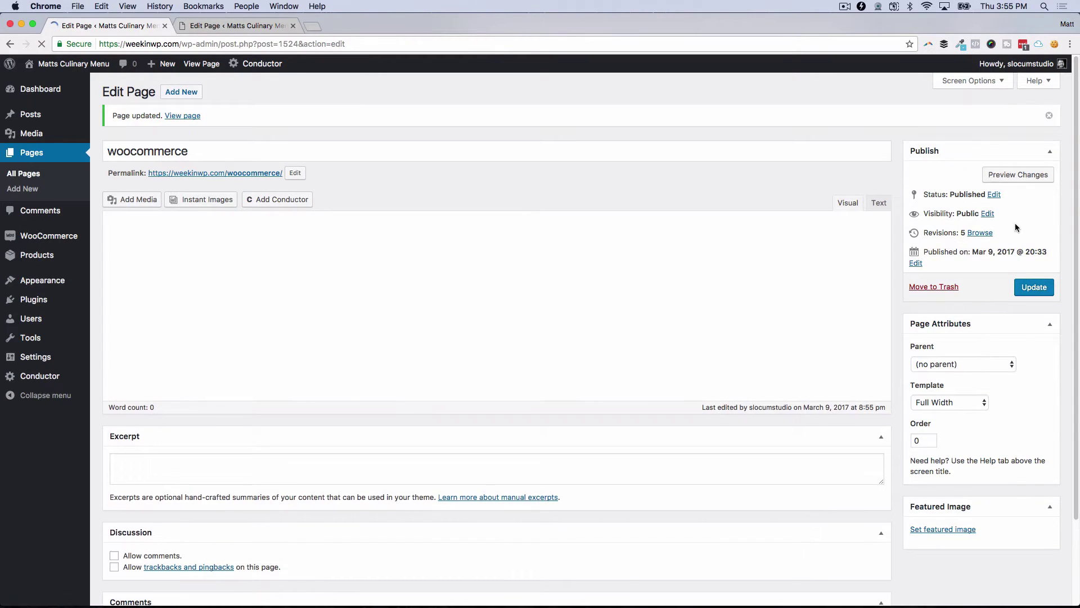
# Step: Preview the woocommerce page, view the WOO ALBUM #4 product, then return to the preview
pyautogui.click(1018, 174)
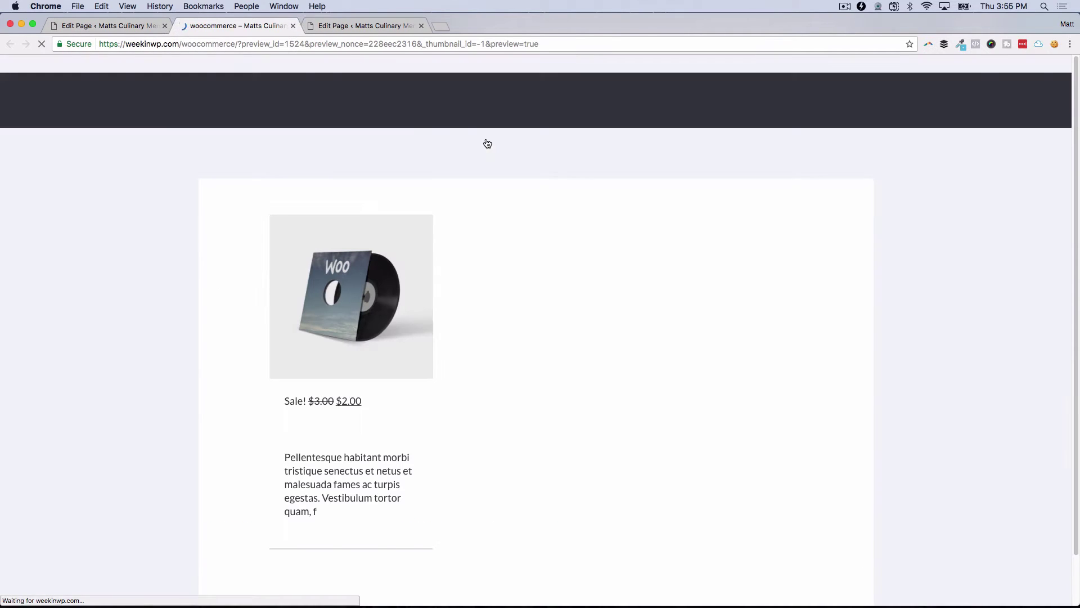
pyautogui.scroll(-3, 531, 263)
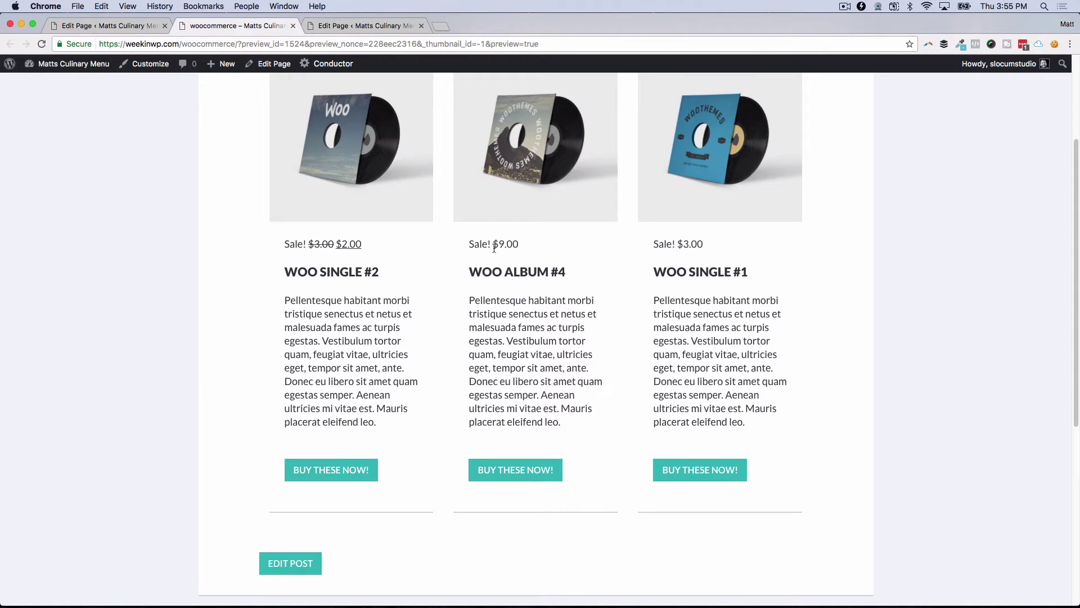
pyautogui.scroll(3, 684, 249)
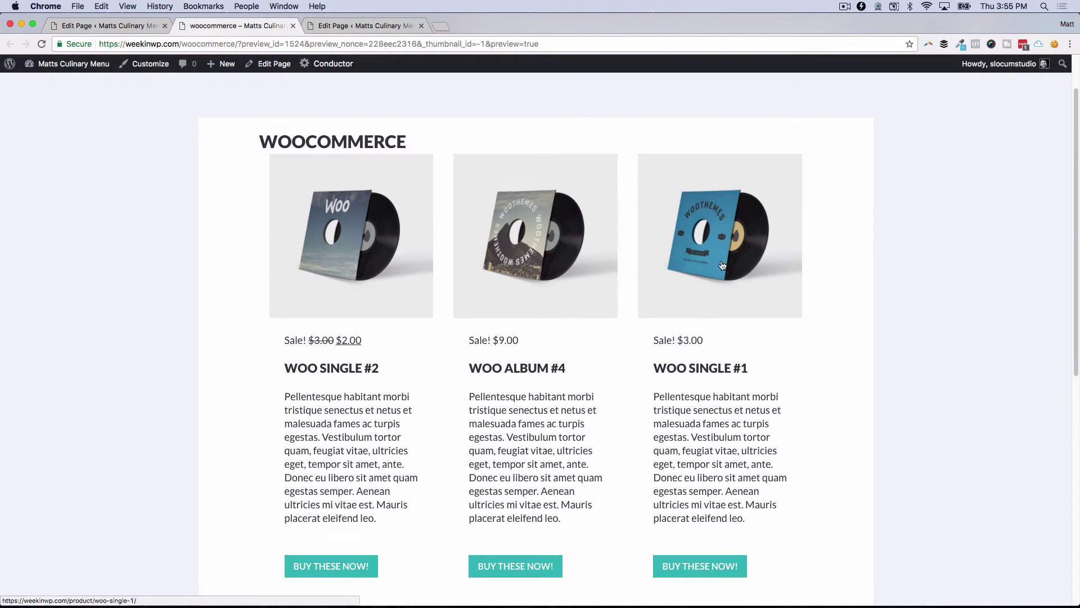
pyautogui.click(521, 371)
pyautogui.scroll(-5, 582, 346)
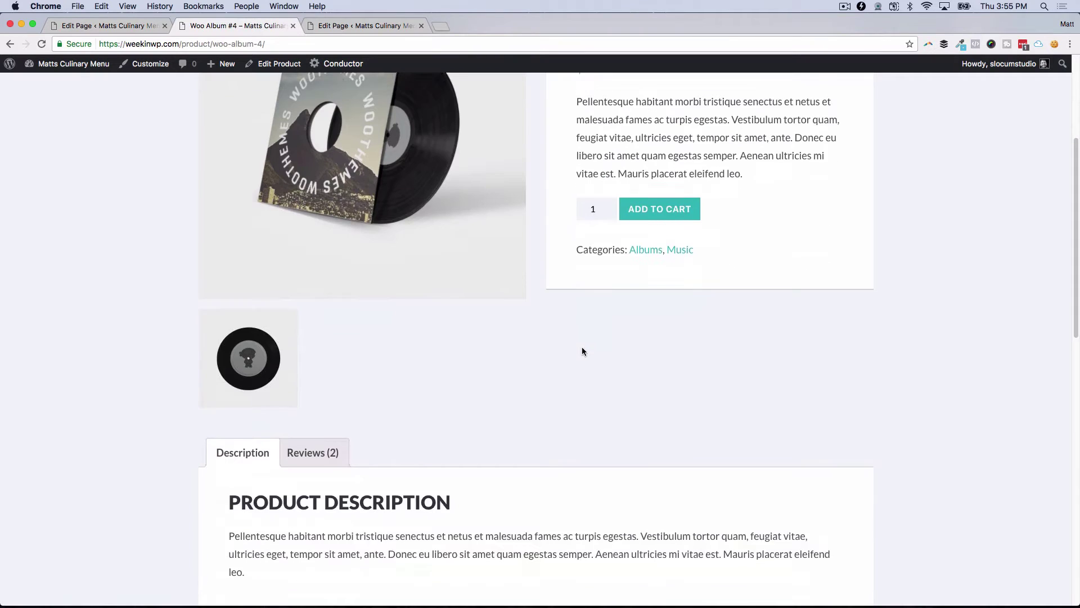
pyautogui.scroll(5, 584, 358)
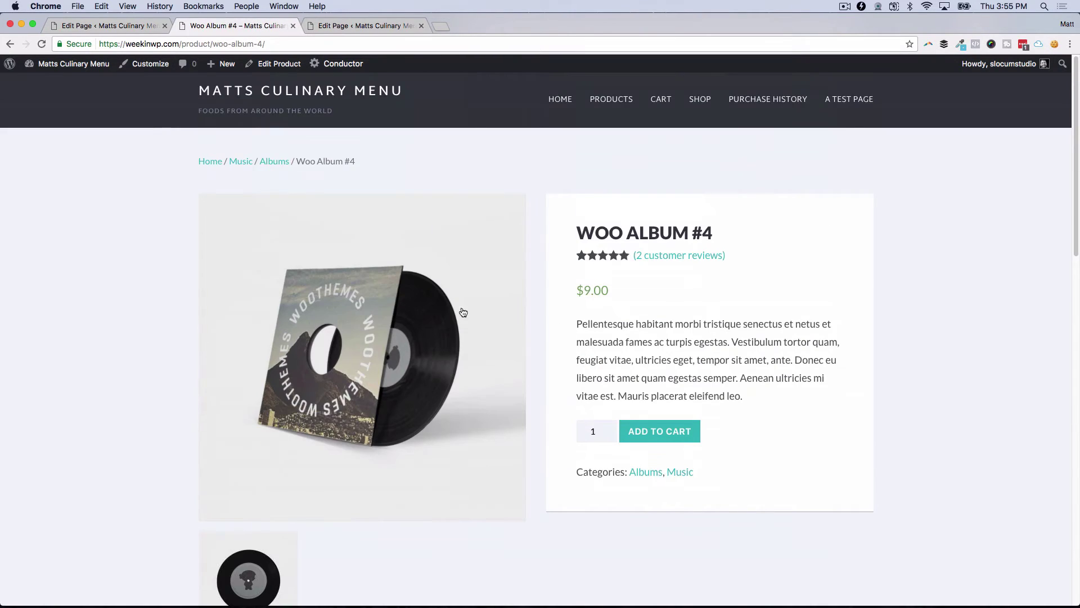
pyautogui.click(10, 45)
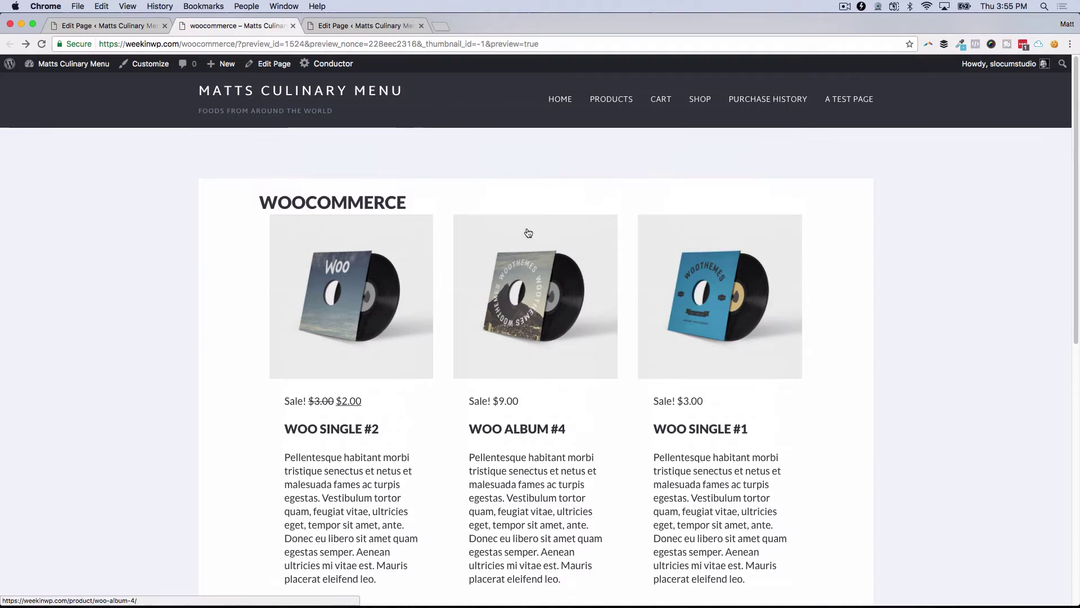
# Step: Add filler paragraphs above and below the conductor shortcode in the page editor
pyautogui.click(268, 64)
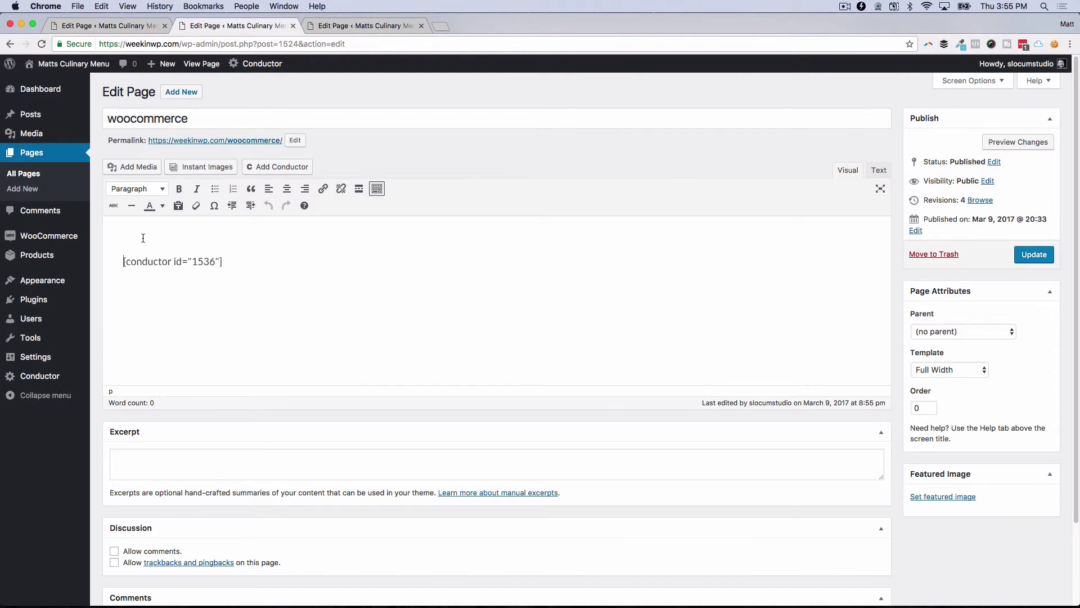
pyautogui.press('Return')
pyautogui.press('Return')
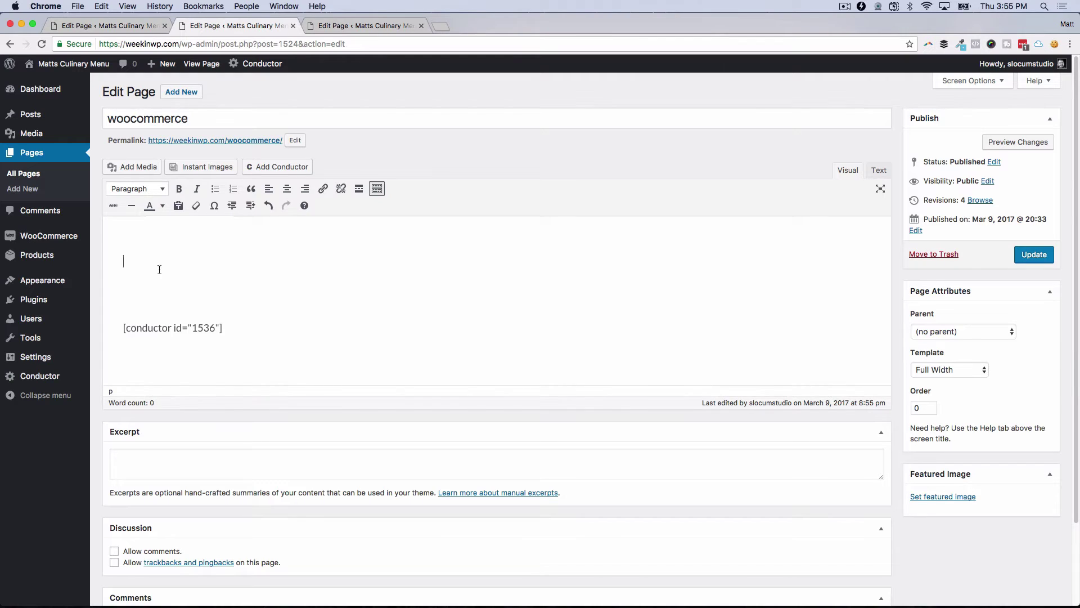
pyautogui.write('a')
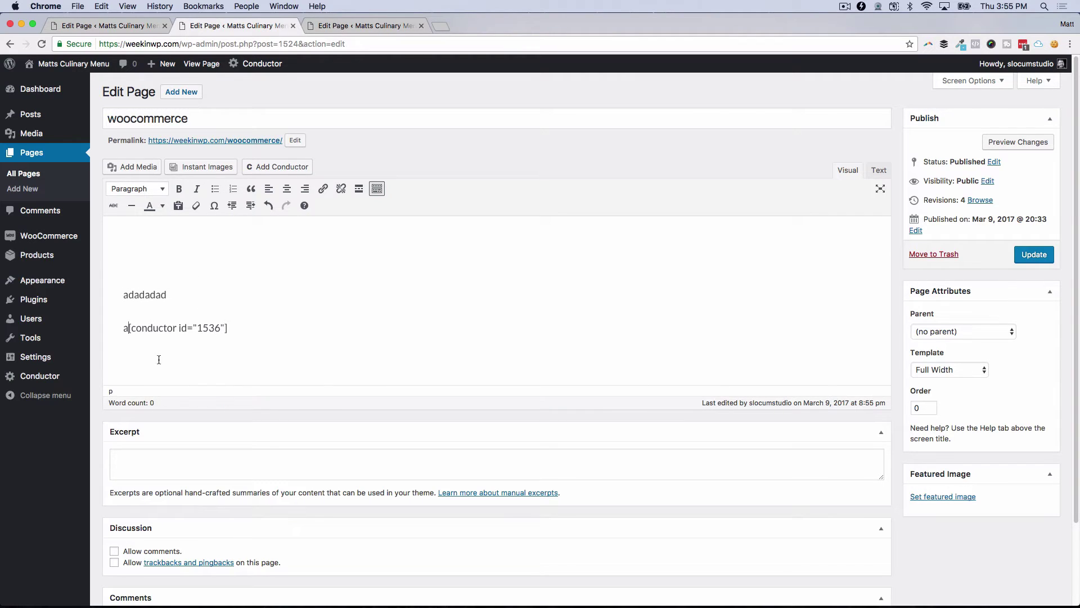
pyautogui.click(190, 359)
pyautogui.write('asdasasdada')
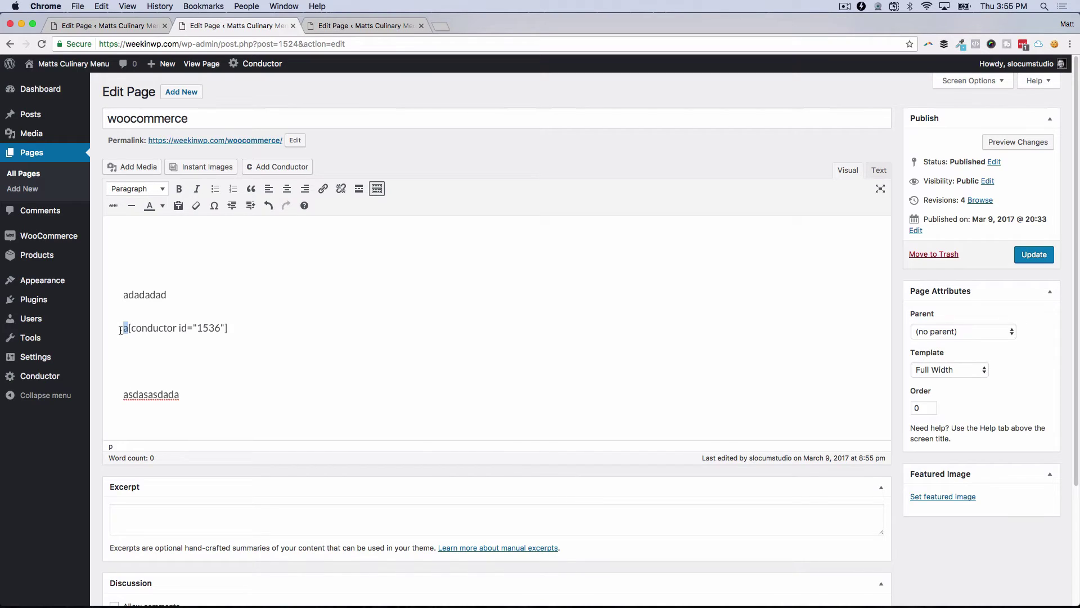
pyautogui.press('BackSpace')
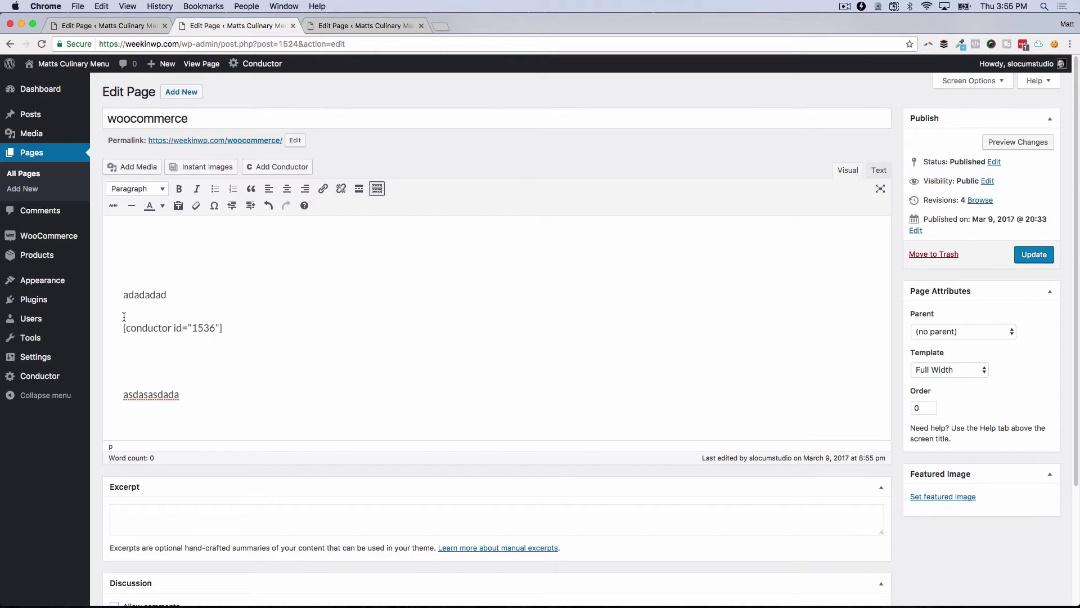
# Step: Close the duplicate edit tab and view the published woocommerce page in a new tab
pyautogui.click(336, 29)
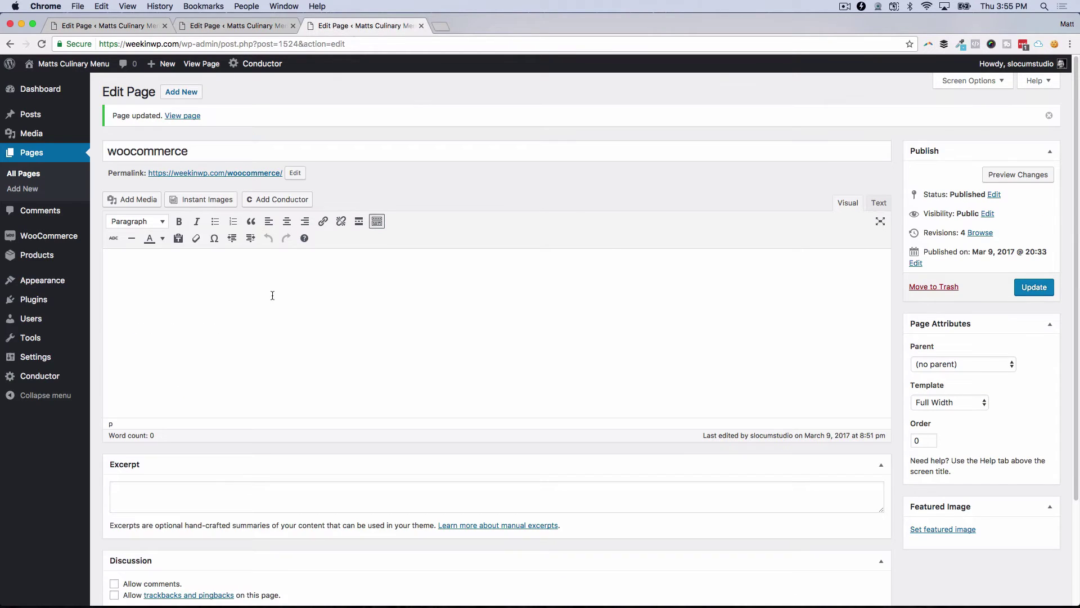
pyautogui.click(421, 26)
pyautogui.keyDown('super'); pyautogui.click(237, 141); pyautogui.keyUp('super')
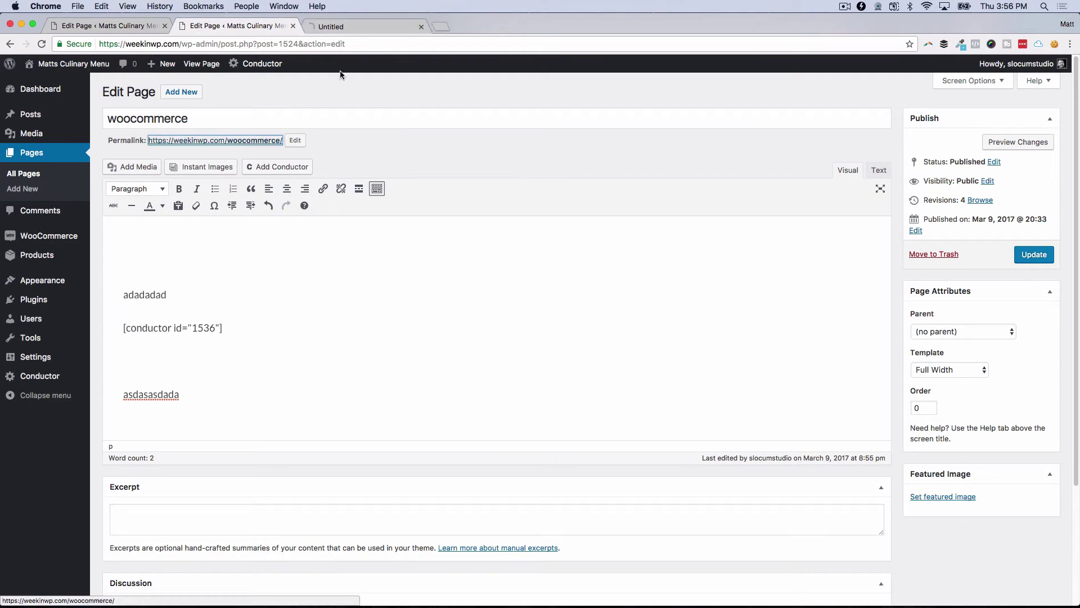
pyautogui.click(360, 26)
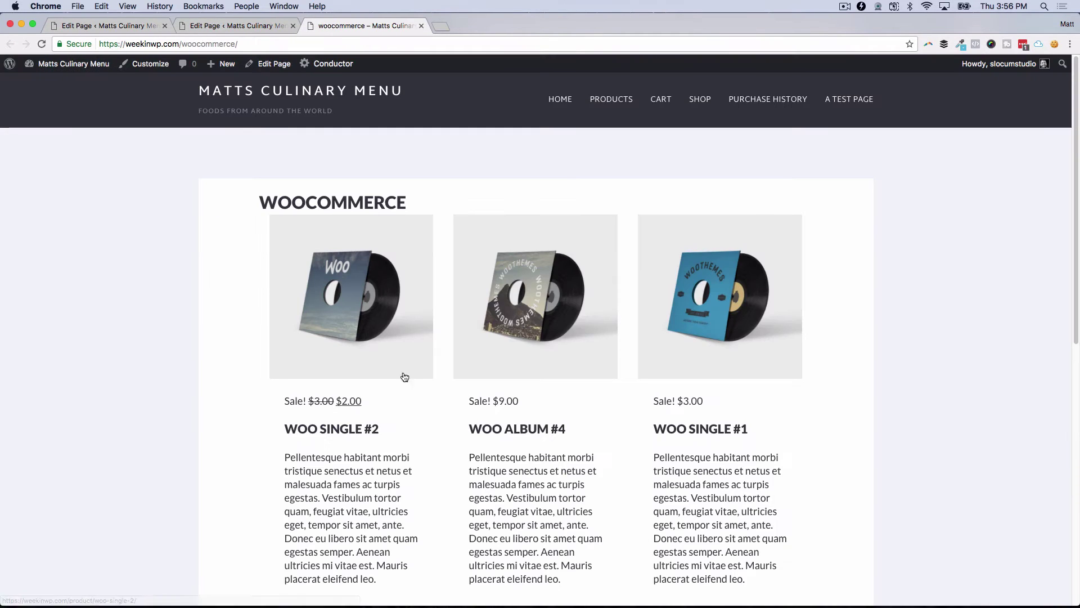
pyautogui.scroll(-4, 403, 374)
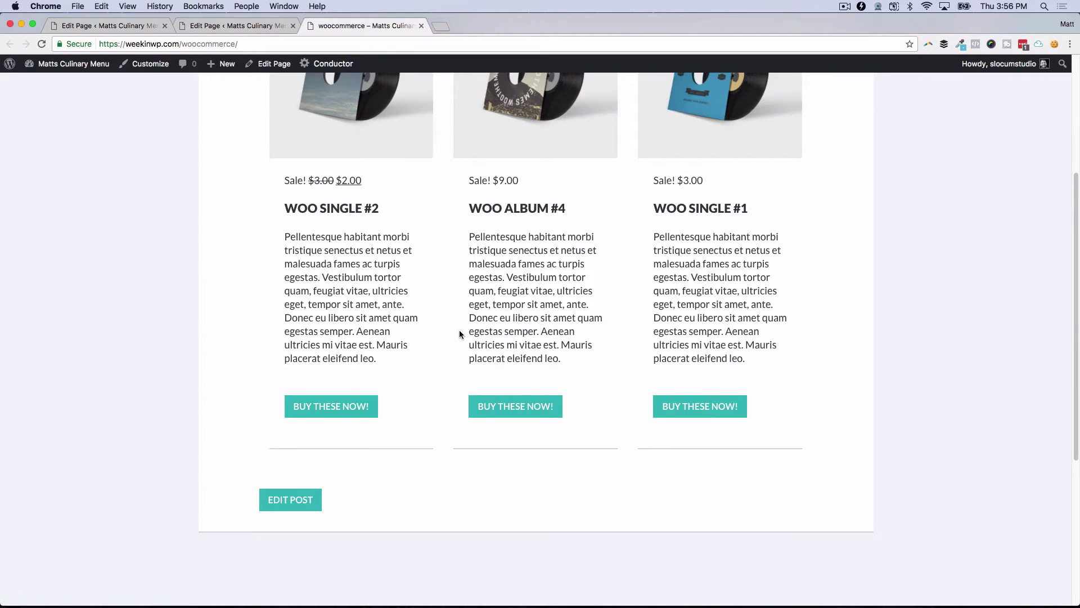
pyautogui.scroll(4, 459, 332)
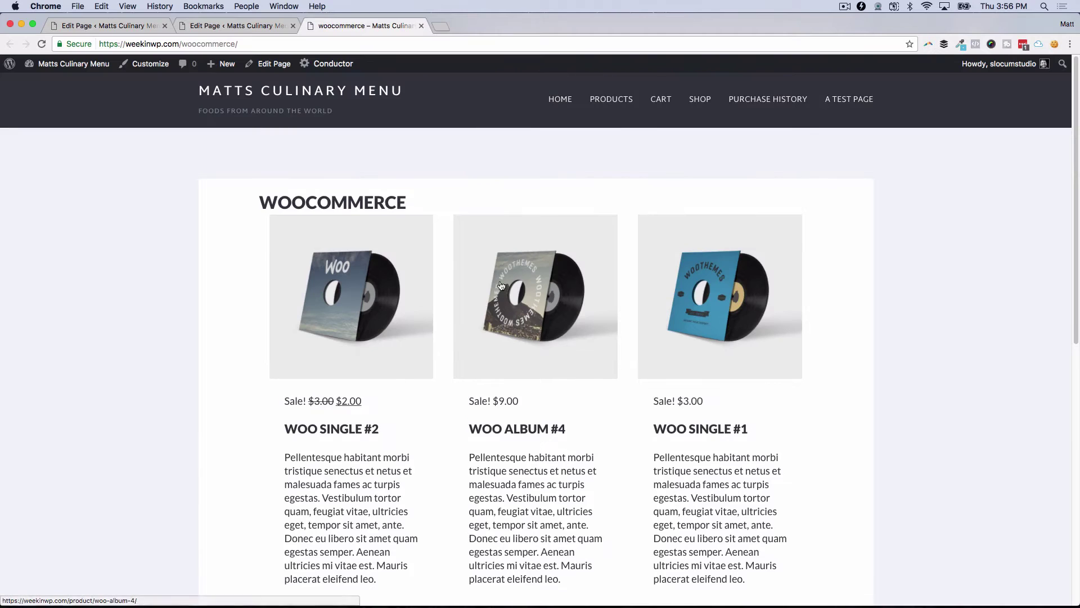
# Step: Remove the empty line below the shortcode in the page editor
pyautogui.click(237, 26)
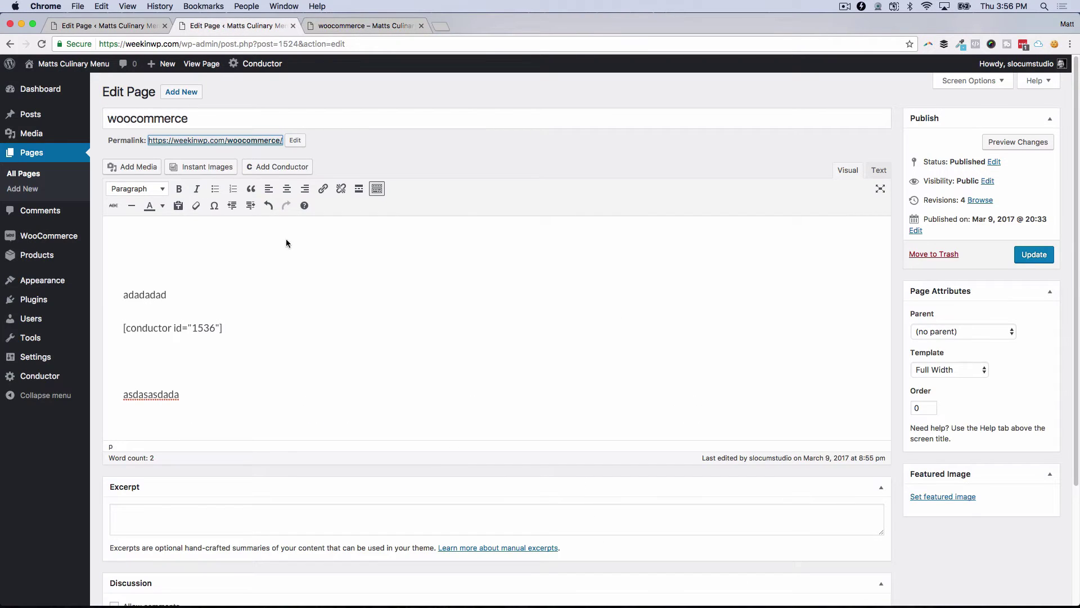
pyautogui.click(186, 339)
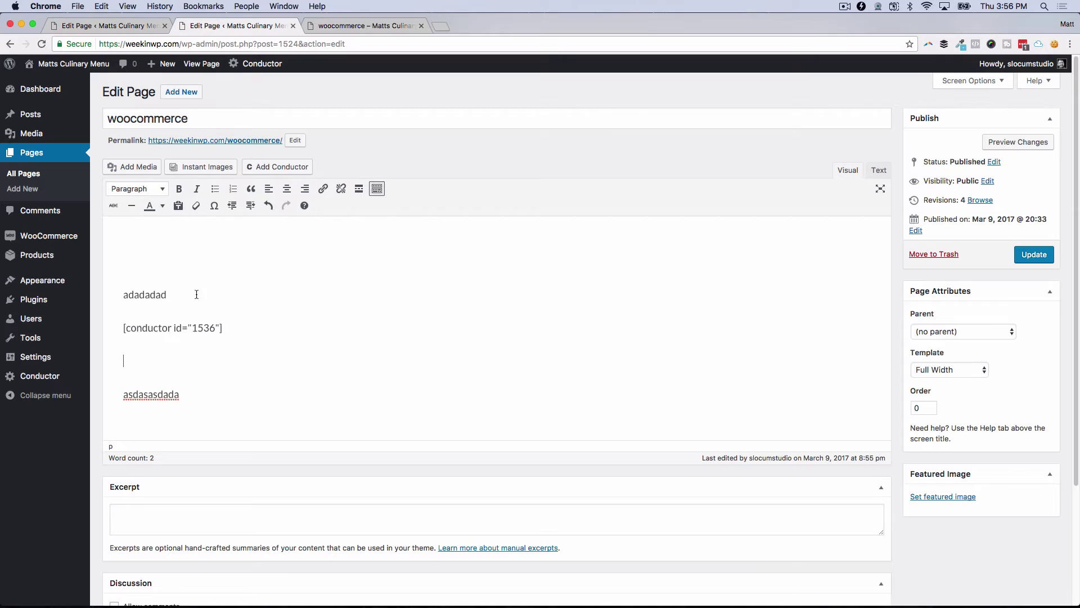
pyautogui.press('BackSpace')
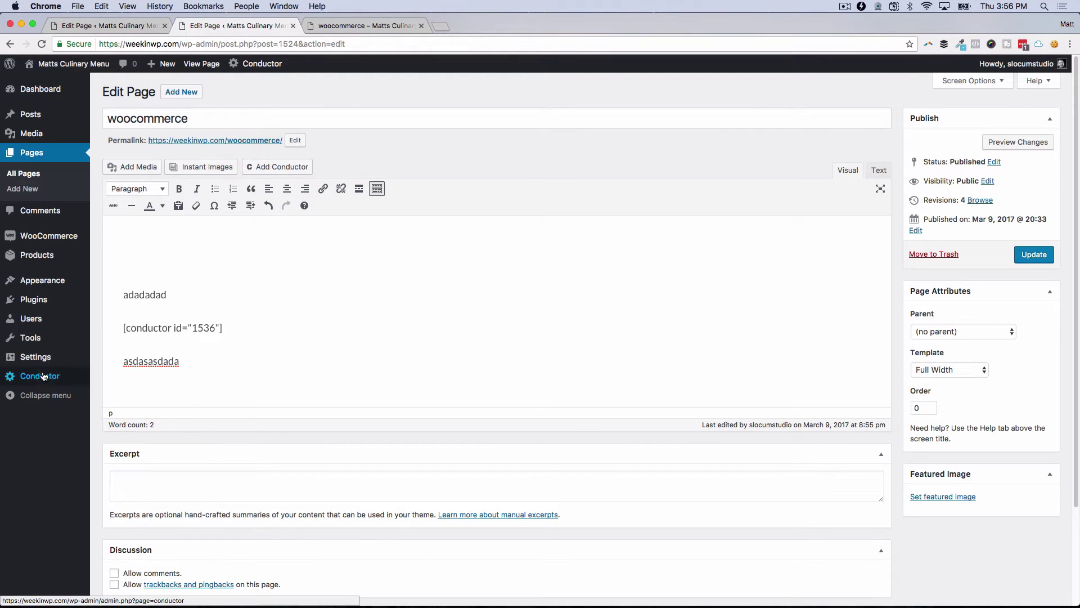
pyautogui.moveTo(49, 385)
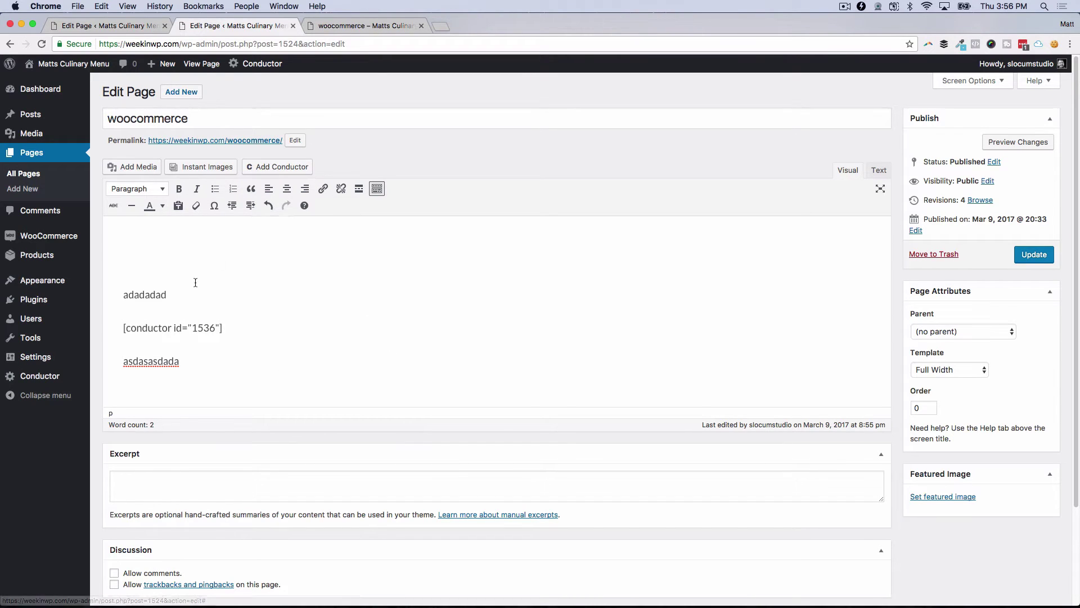
# Step: Browse the existing Conductor queries and Create tab, closing the dialog without inserting one
pyautogui.click(262, 168)
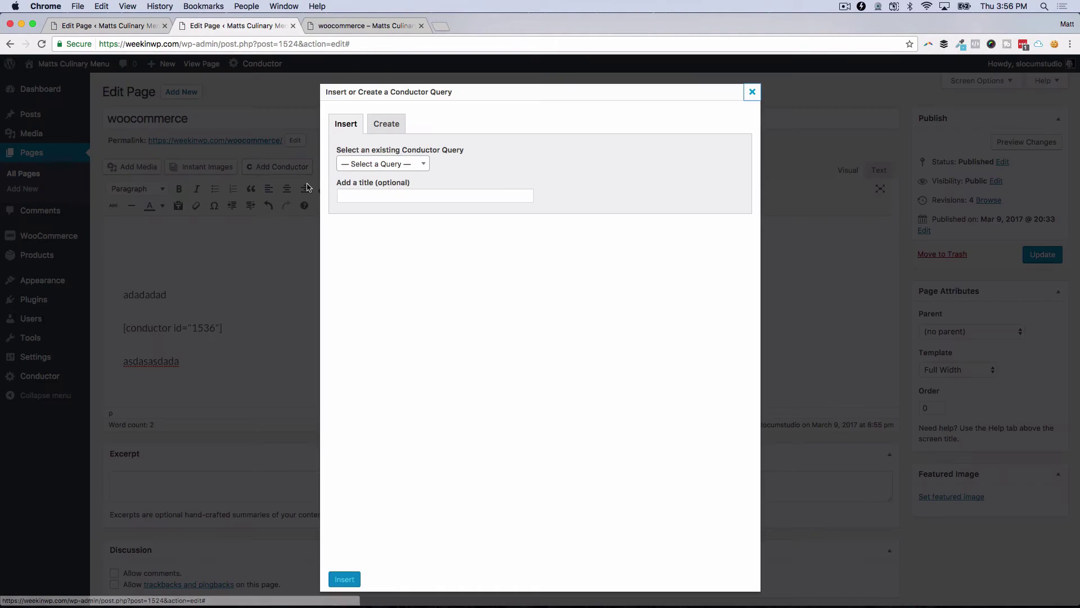
pyautogui.click(382, 164)
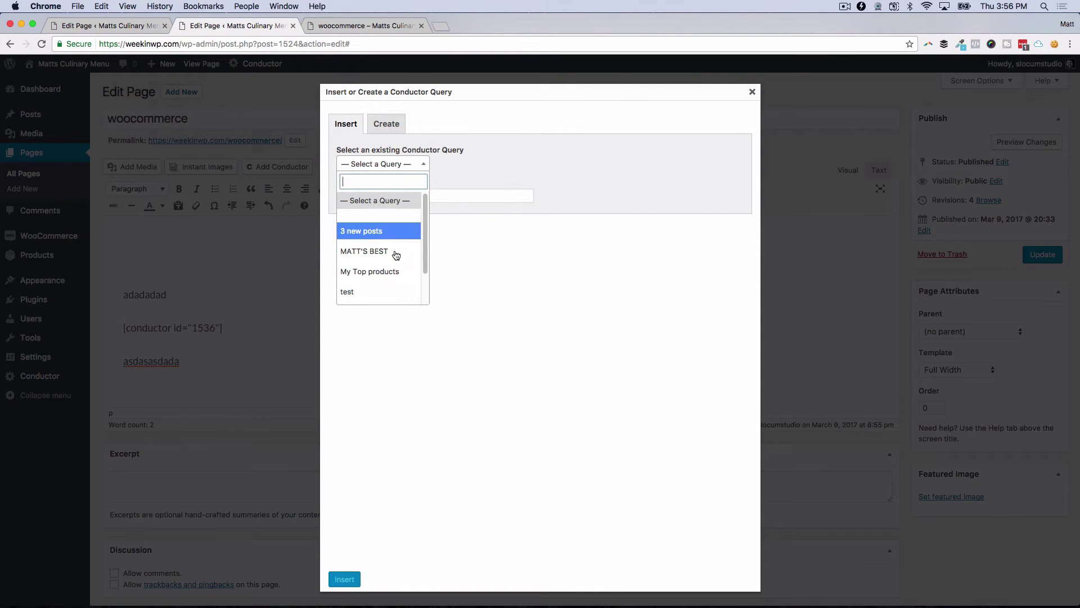
pyautogui.click(482, 258)
pyautogui.click(388, 126)
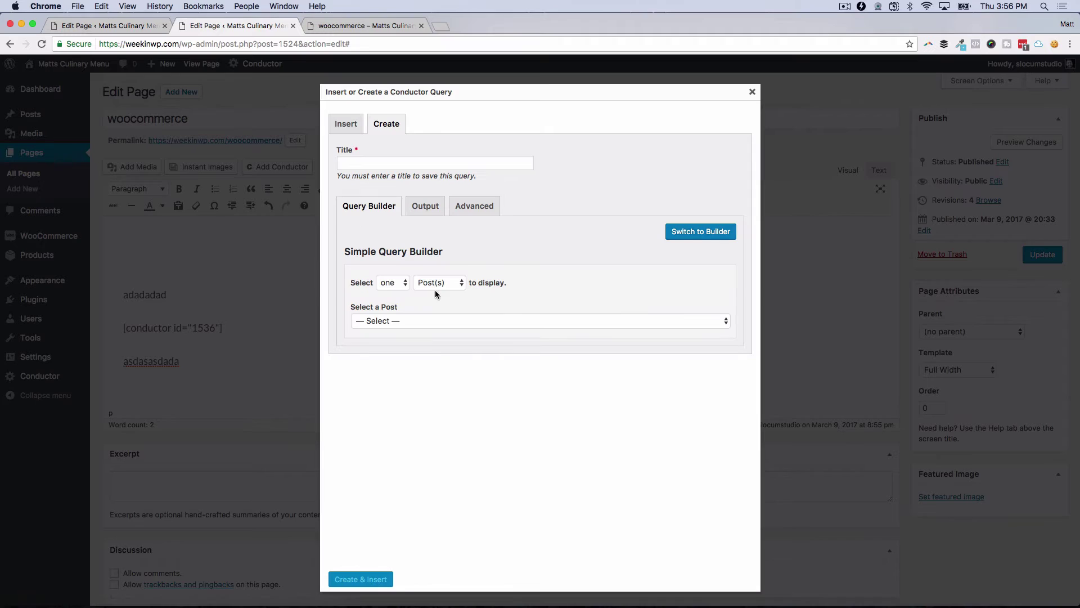
pyautogui.click(205, 253)
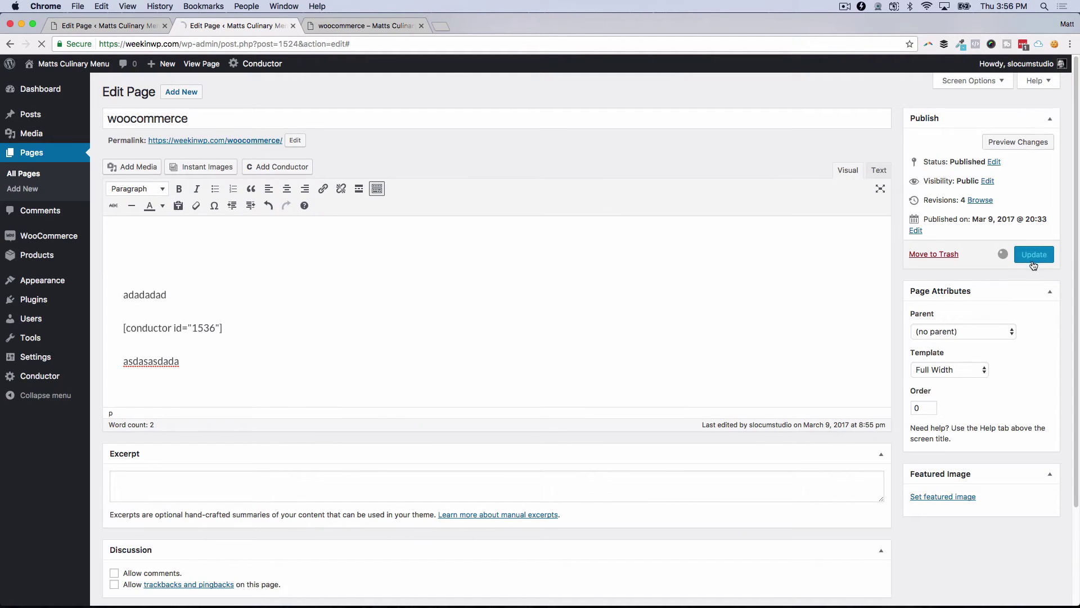
# Step: Check the three sale products on the live woocommerce page
pyautogui.click(337, 25)
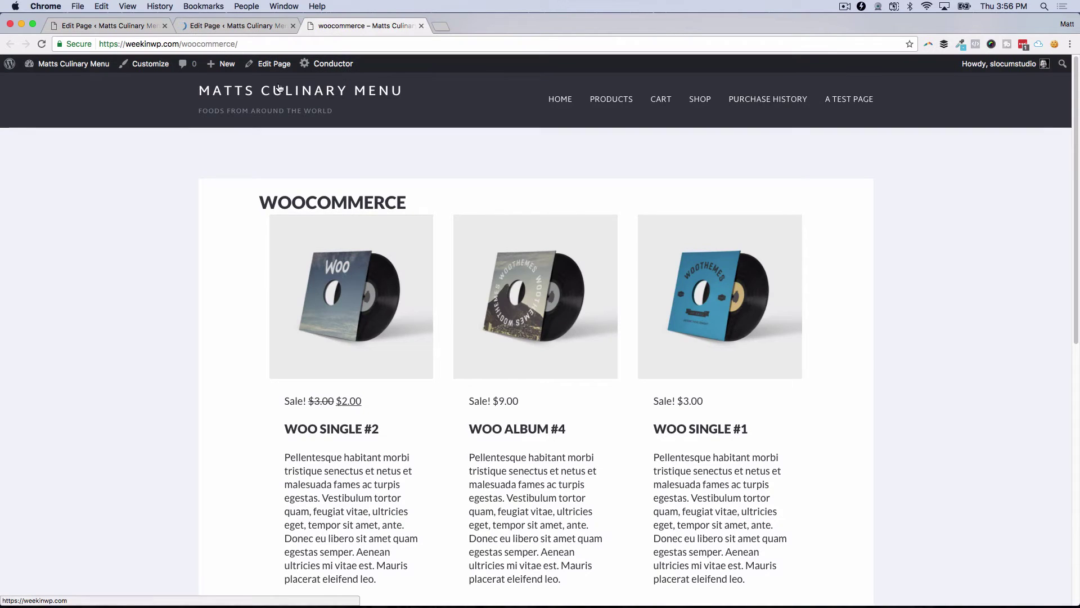
pyautogui.scroll(-4, 499, 414)
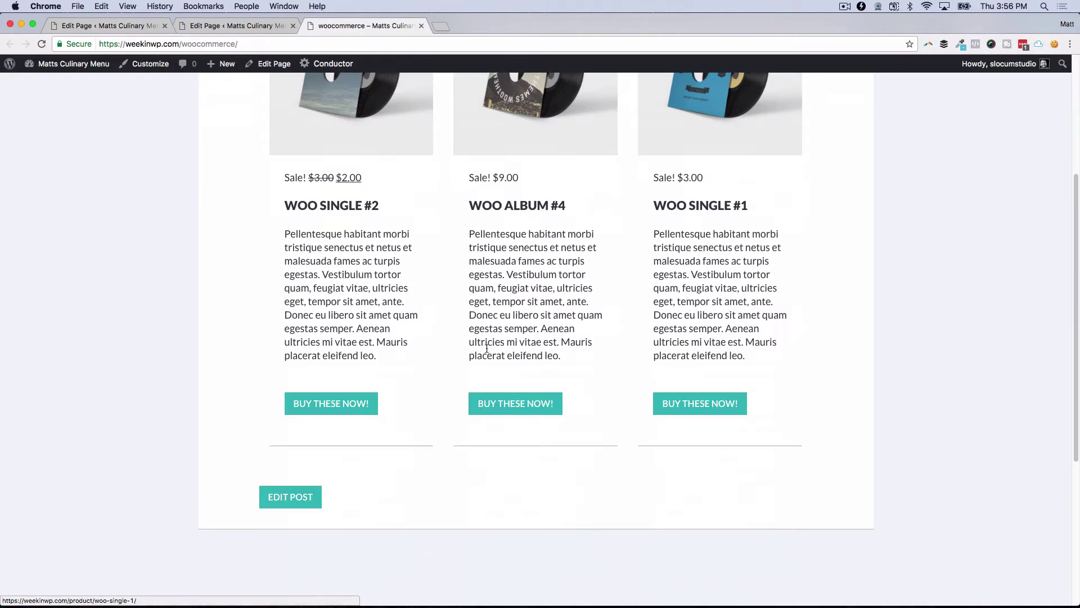
pyautogui.scroll(4, 498, 416)
pyautogui.scroll(-1, 518, 318)
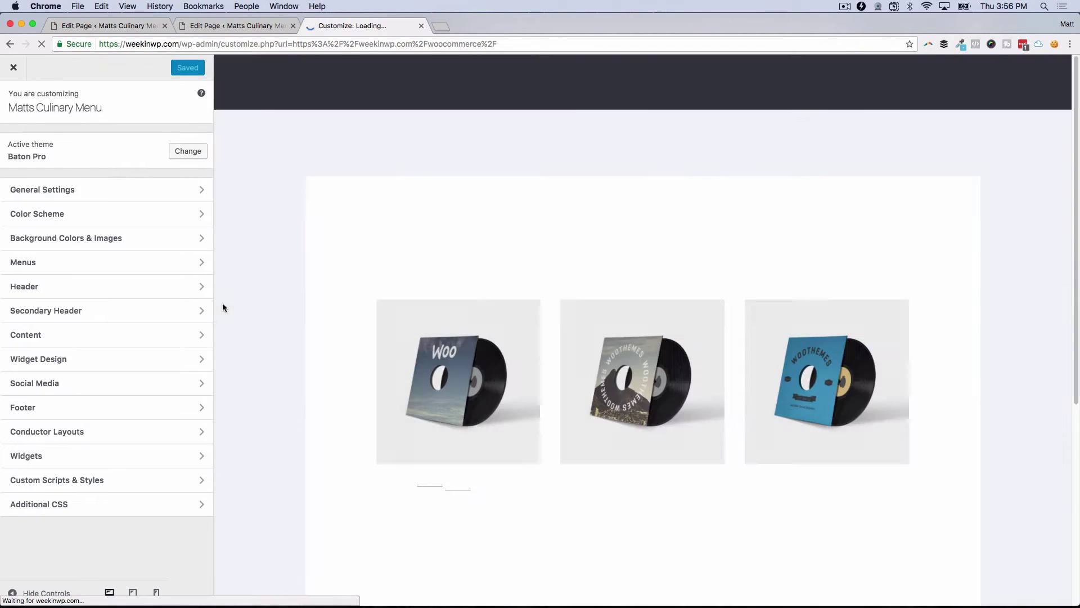
# Step: Apply the single-column Conductor layout to the woocommerce page, toggling it off and back on
pyautogui.click(72, 432)
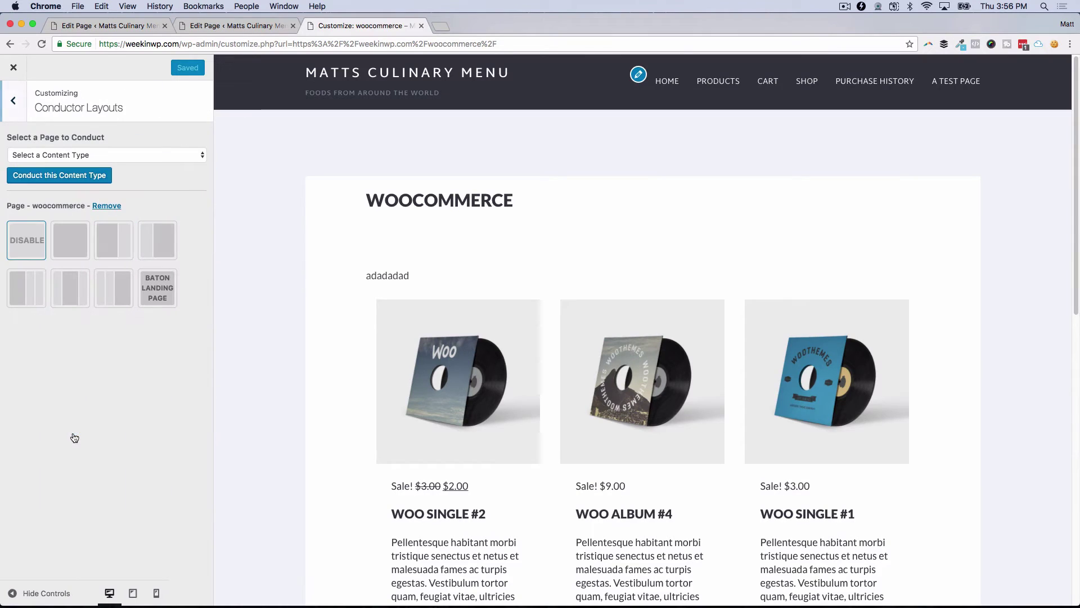
pyautogui.click(69, 248)
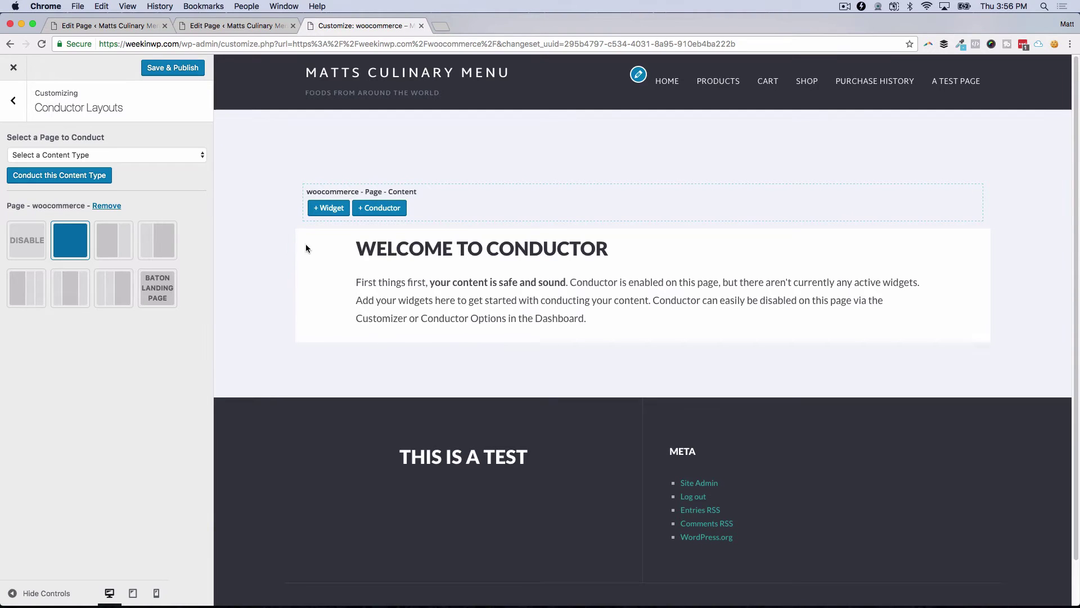
pyautogui.click(22, 242)
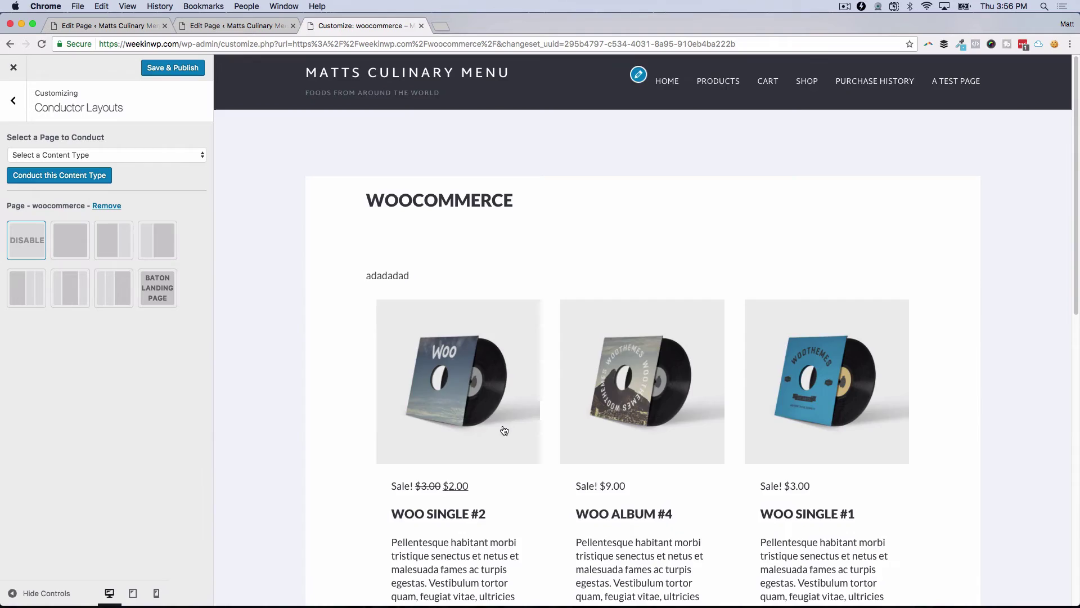
pyautogui.scroll(-5, 504, 430)
pyautogui.scroll(5, 646, 468)
pyautogui.click(58, 242)
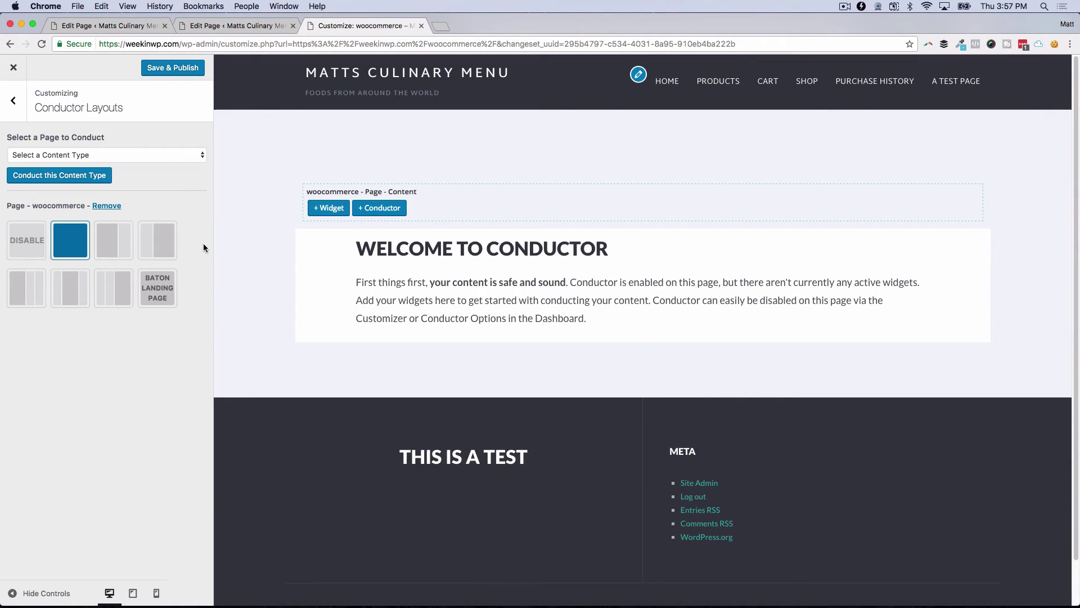
# Step: Remove the stray Conductor Widget and go to the woocommerce - Page - Content widget area
pyautogui.click(379, 208)
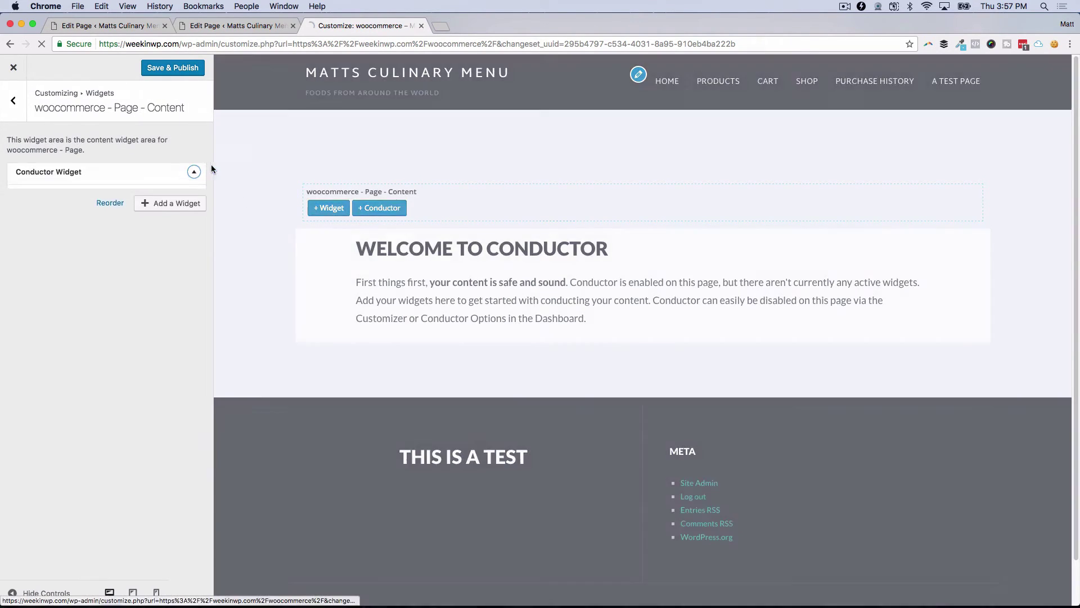
pyautogui.click(188, 167)
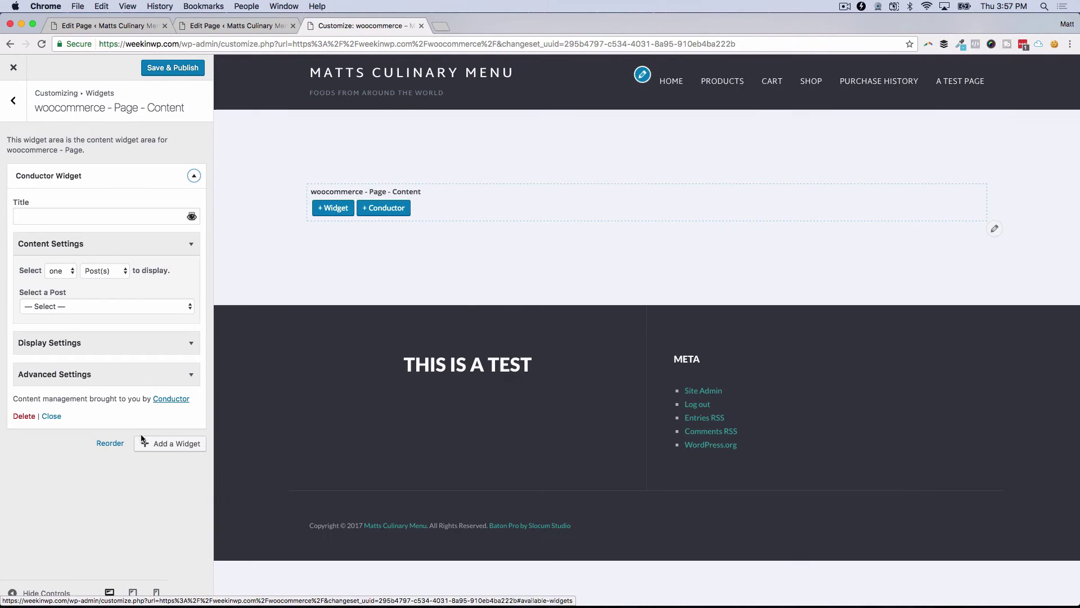
pyautogui.click(24, 416)
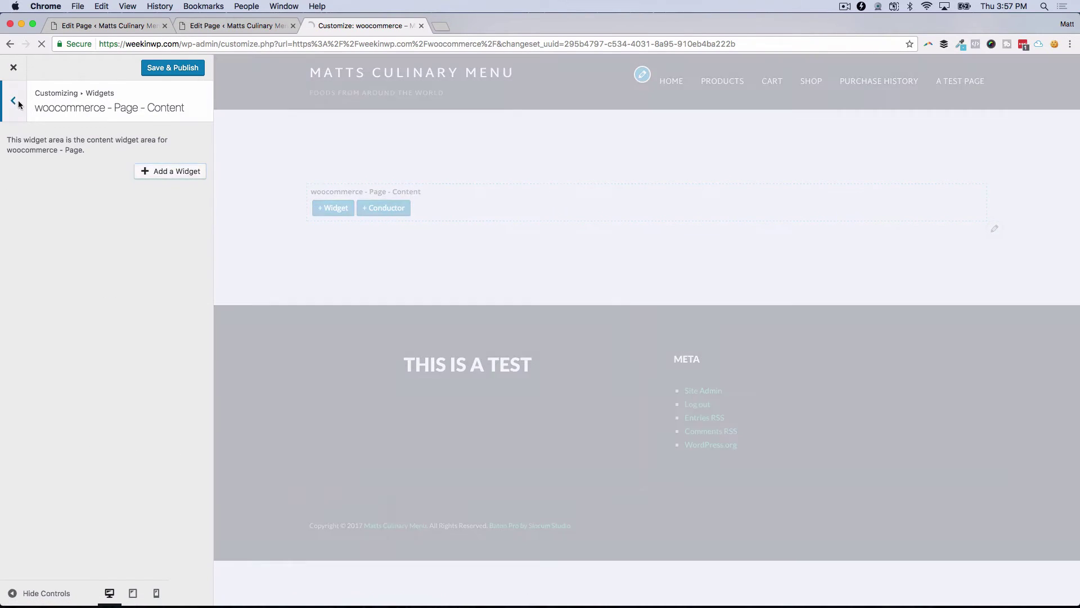
pyautogui.click(14, 101)
pyautogui.click(14, 101)
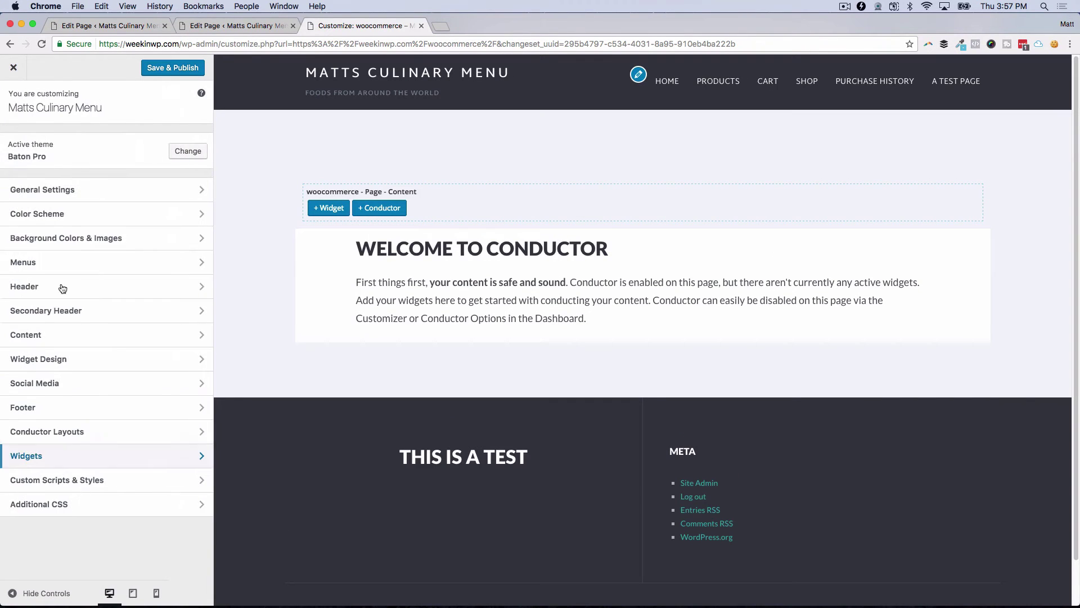
pyautogui.click(107, 464)
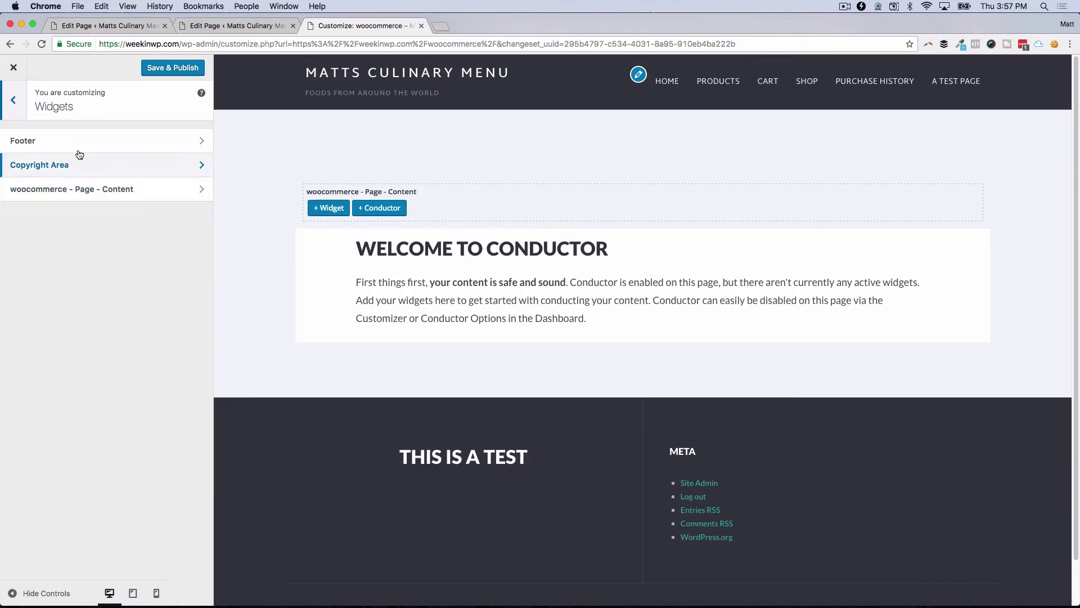
pyautogui.click(86, 193)
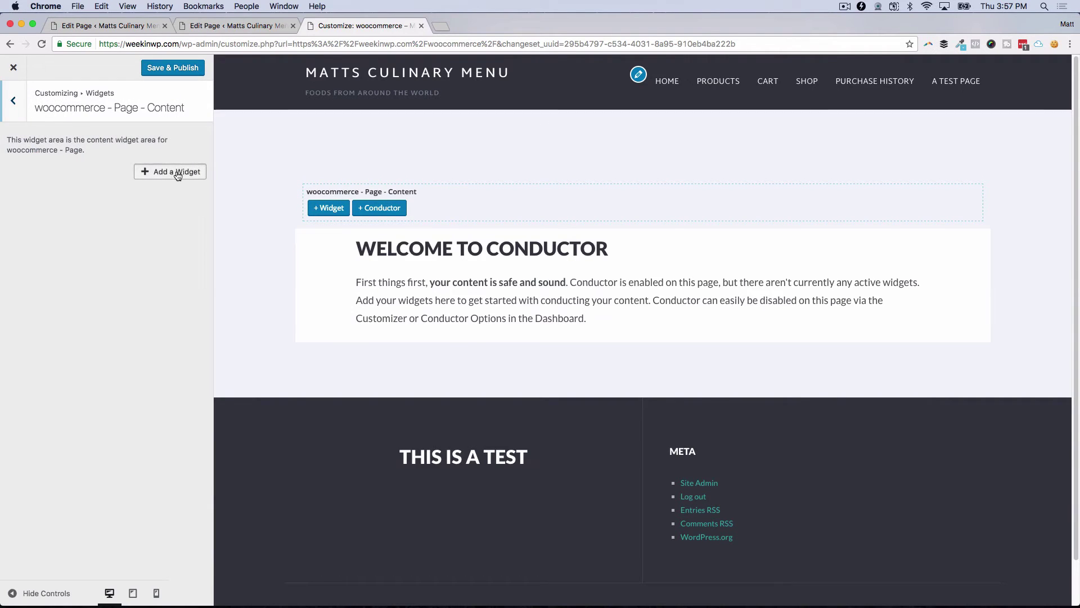
# Step: Add a Conductor Query Widget set to the 'Today's top products' query
pyautogui.click(160, 171)
pyautogui.click(294, 246)
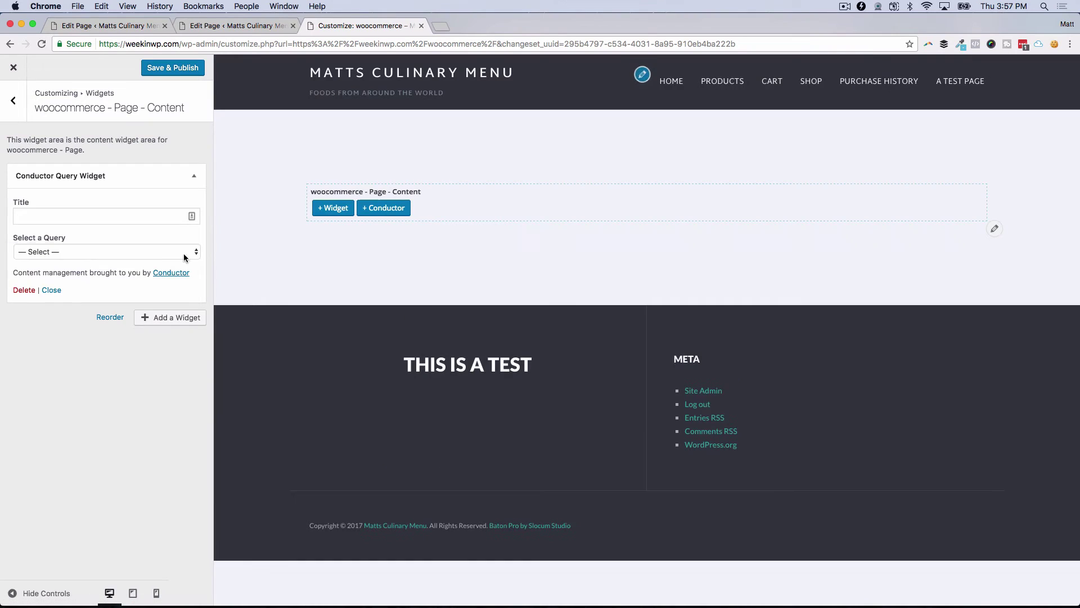
pyautogui.click(180, 252)
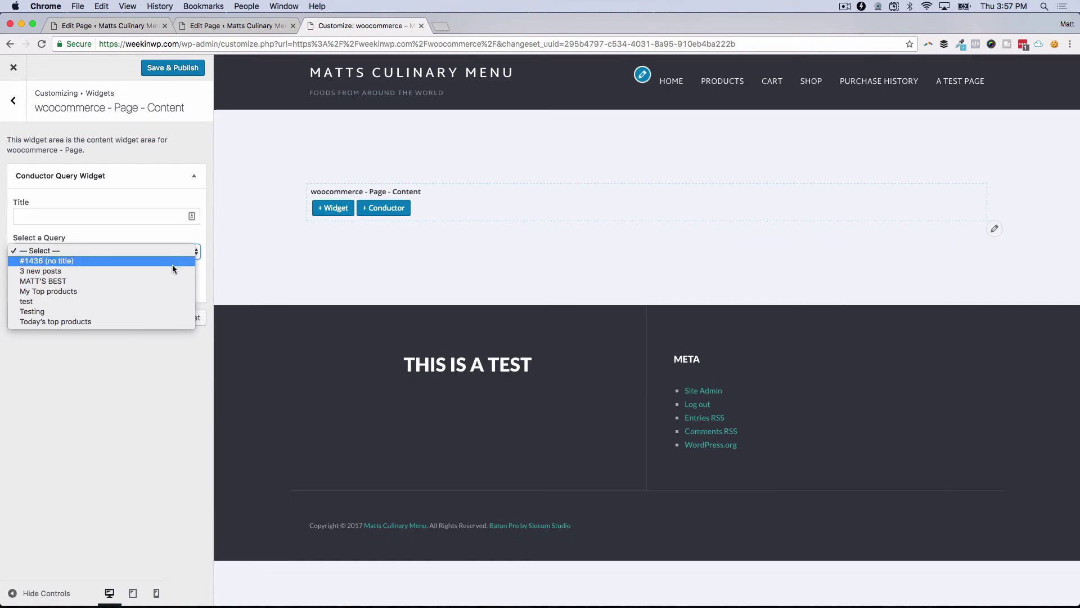
pyautogui.click(166, 322)
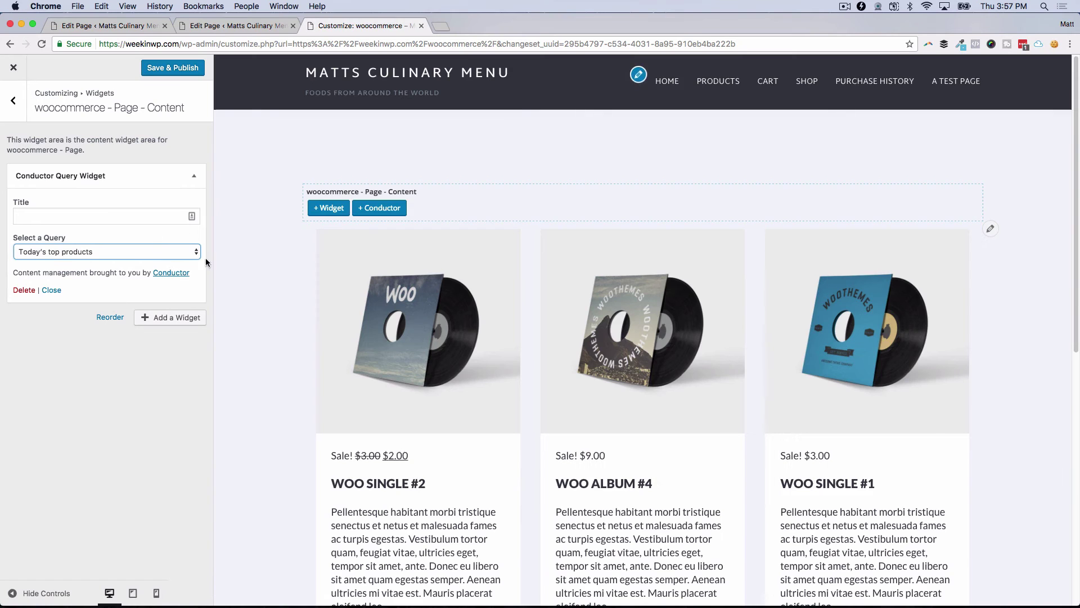
pyautogui.scroll(-5, 497, 357)
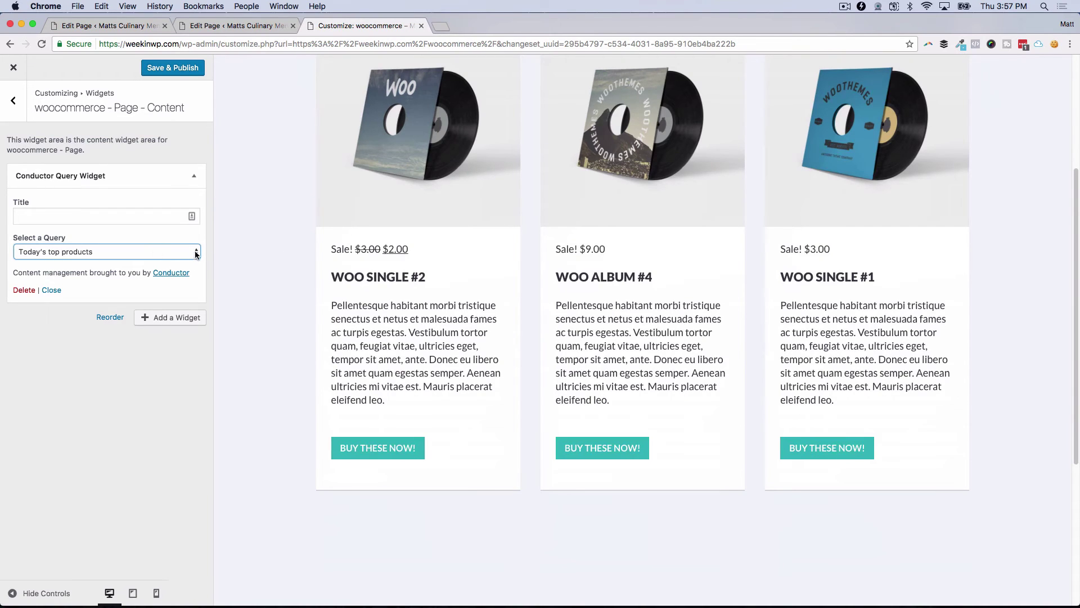
pyautogui.scroll(5, 285, 293)
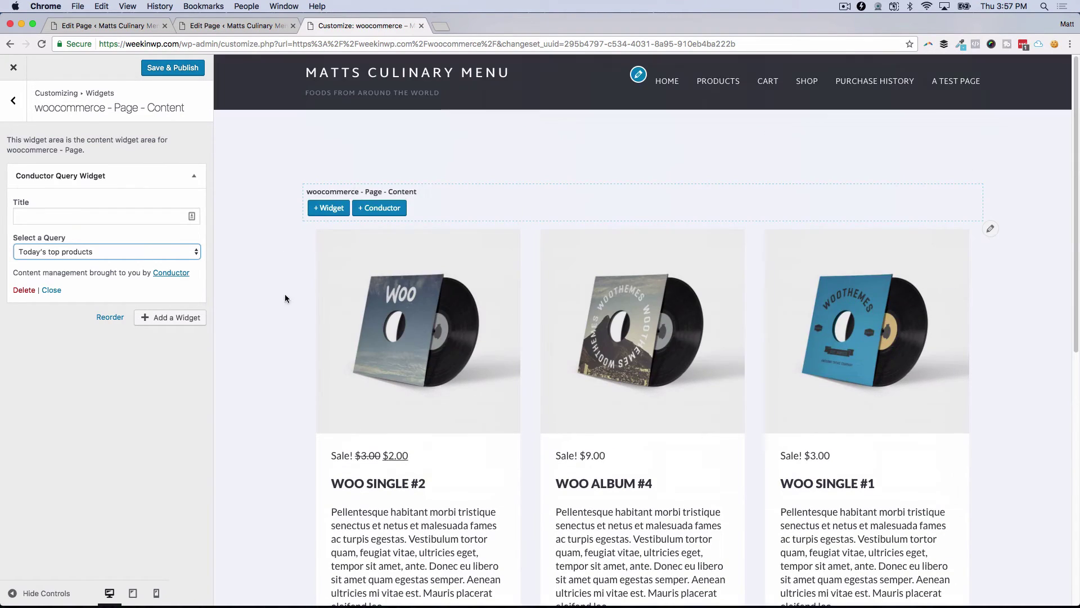
# Step: Add another Conductor Widget and look through its Display Settings and Advanced Settings
pyautogui.click(371, 208)
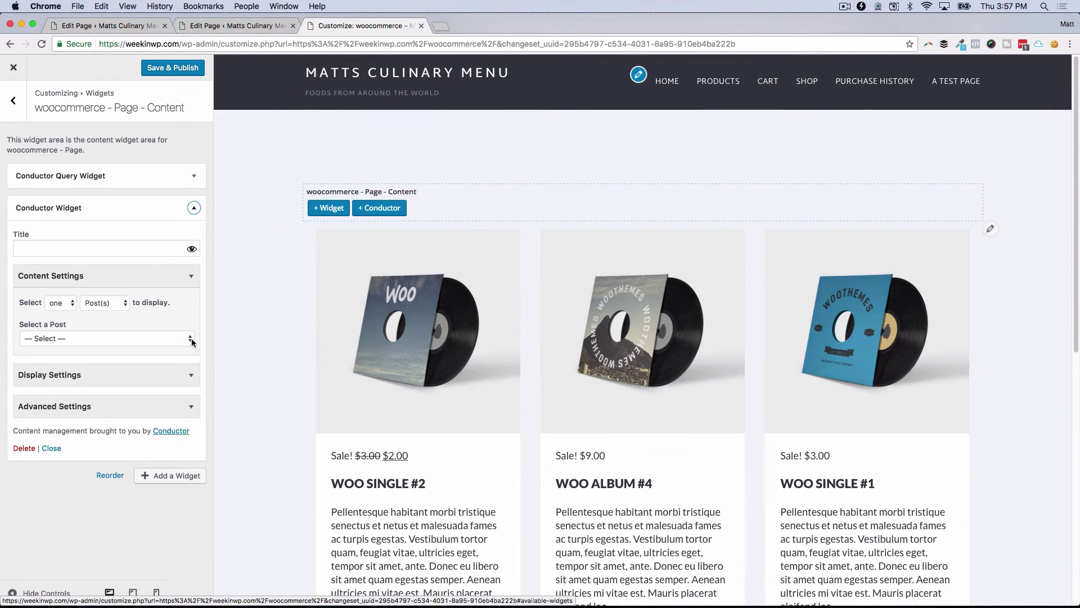
pyautogui.click(192, 380)
pyautogui.scroll(-5, 186, 475)
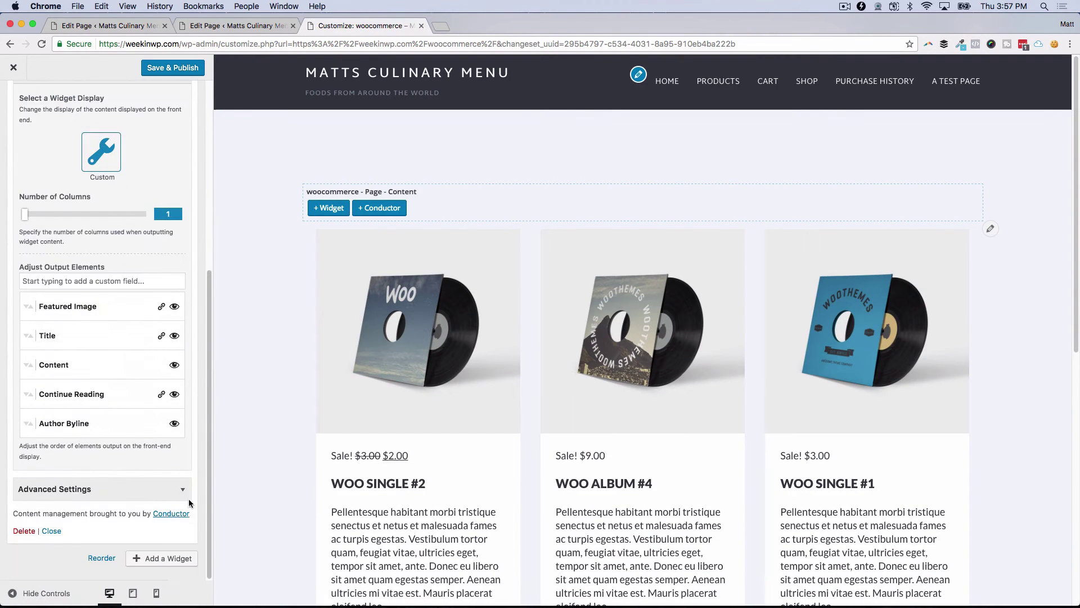
pyautogui.click(184, 489)
pyautogui.scroll(10, 184, 489)
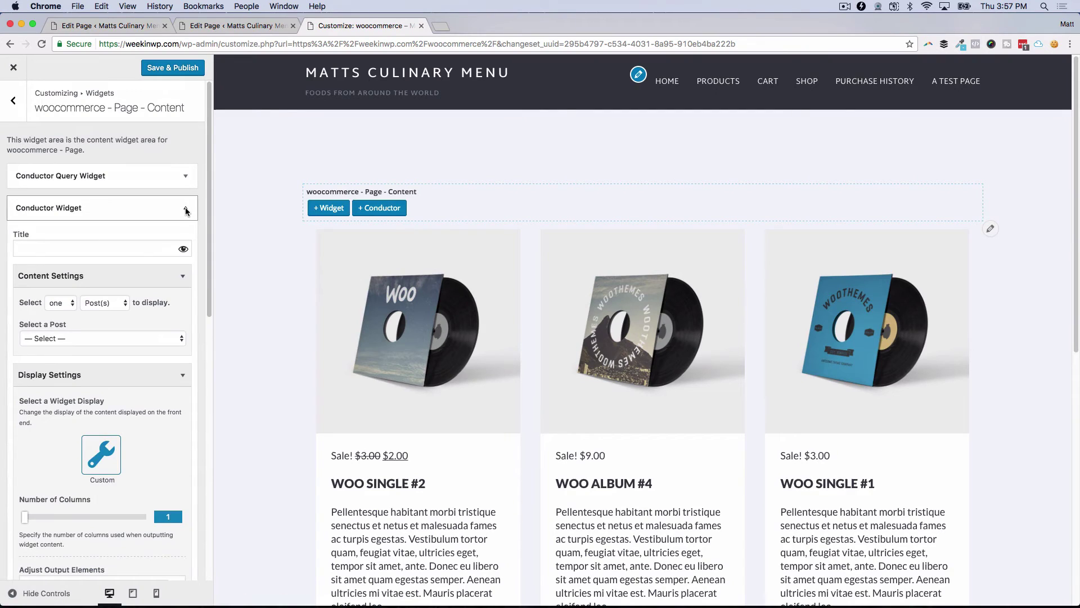
pyautogui.click(188, 209)
pyautogui.click(194, 208)
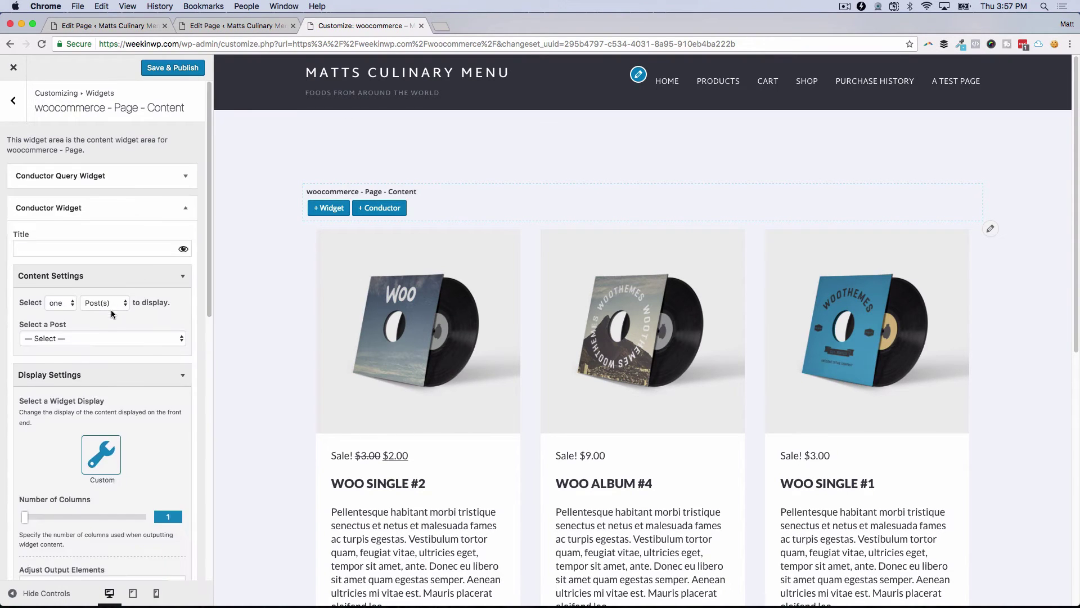
pyautogui.scroll(-10, 78, 457)
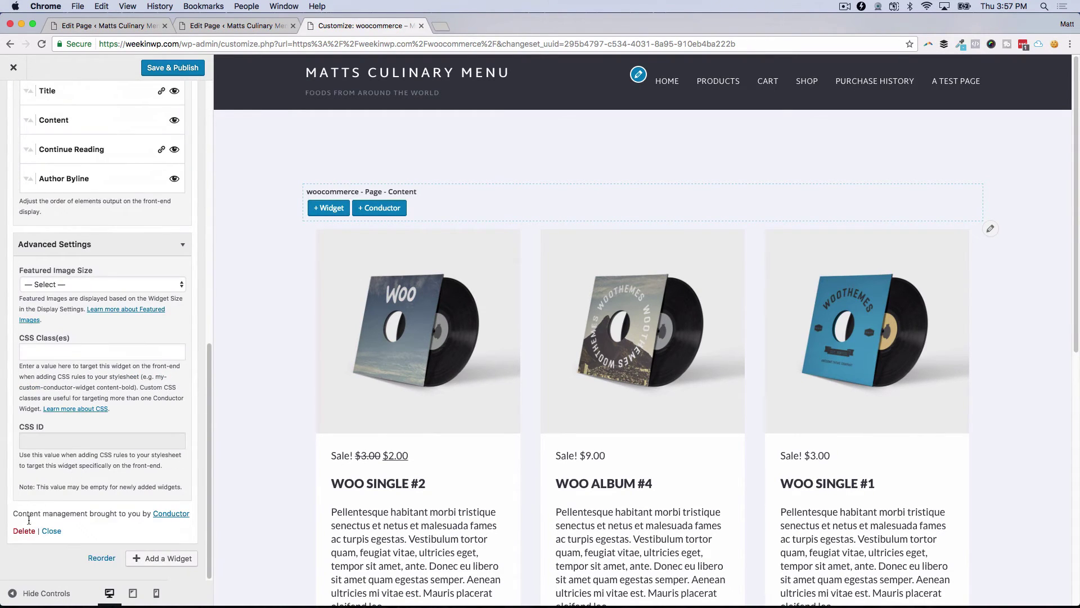
# Step: Delete the extra Conductor Widget and add a Note Widget, found by searching 'note'
pyautogui.click(29, 531)
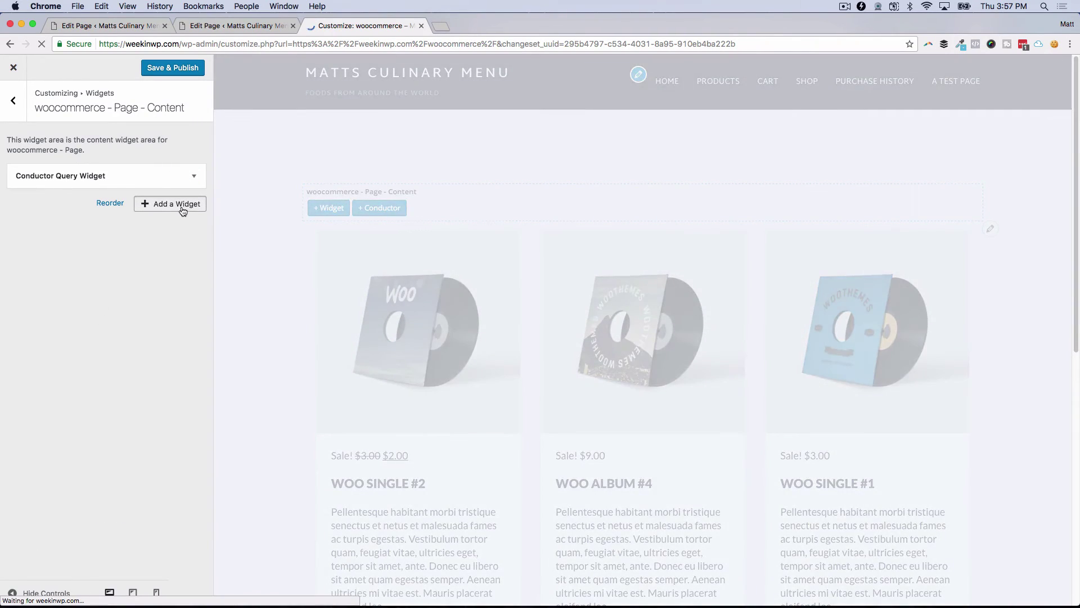
pyautogui.click(191, 207)
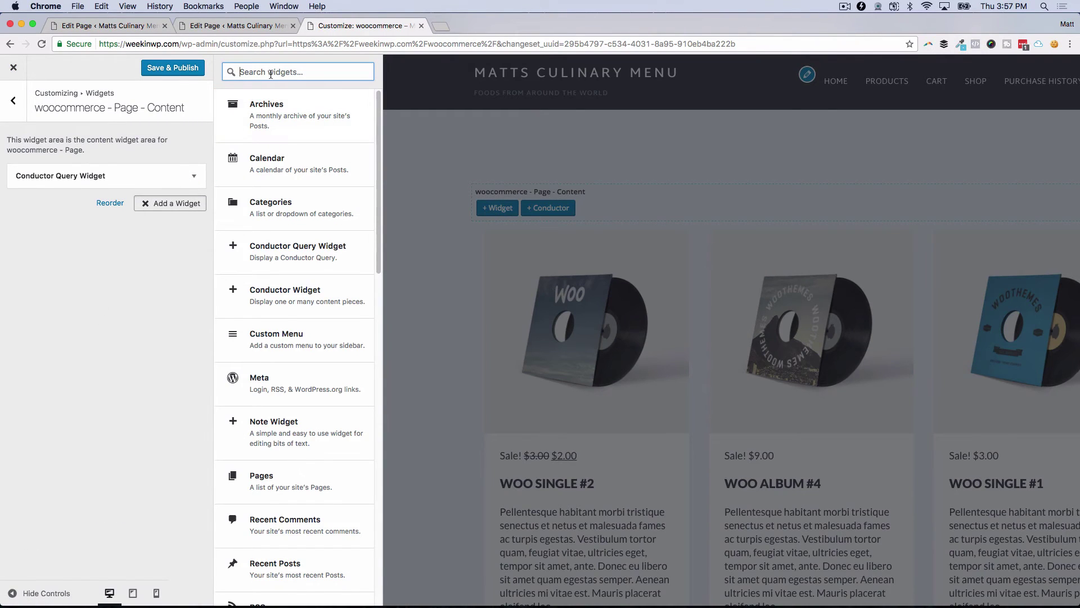
pyautogui.write('note')
pyautogui.click(285, 129)
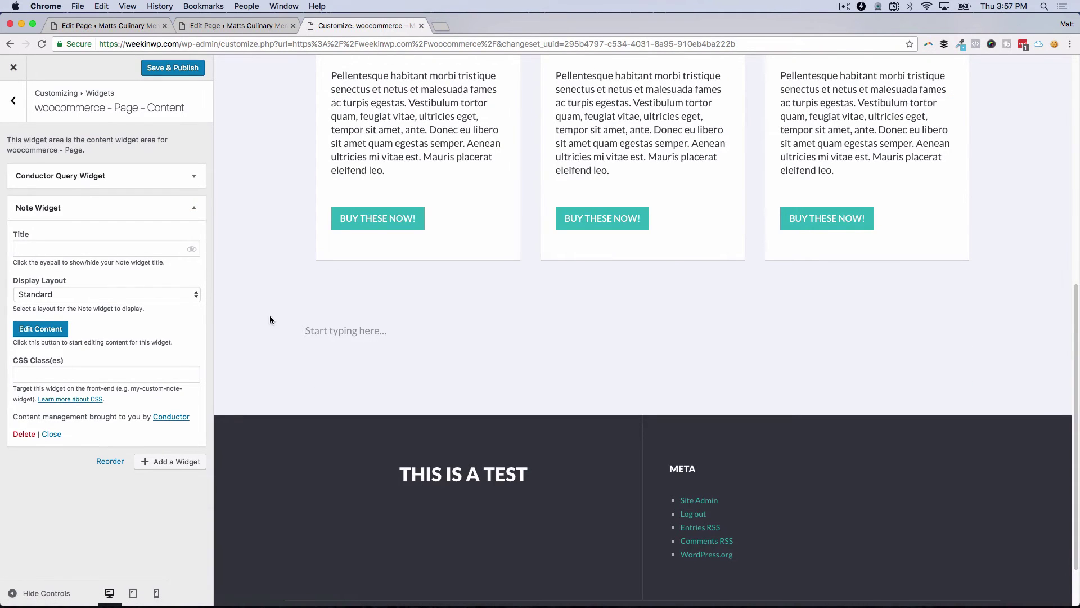
# Step: Give the Note Widget the 2 Columns - Media Left/Content Right layout and drag it above the Query Widget
pyautogui.click(169, 295)
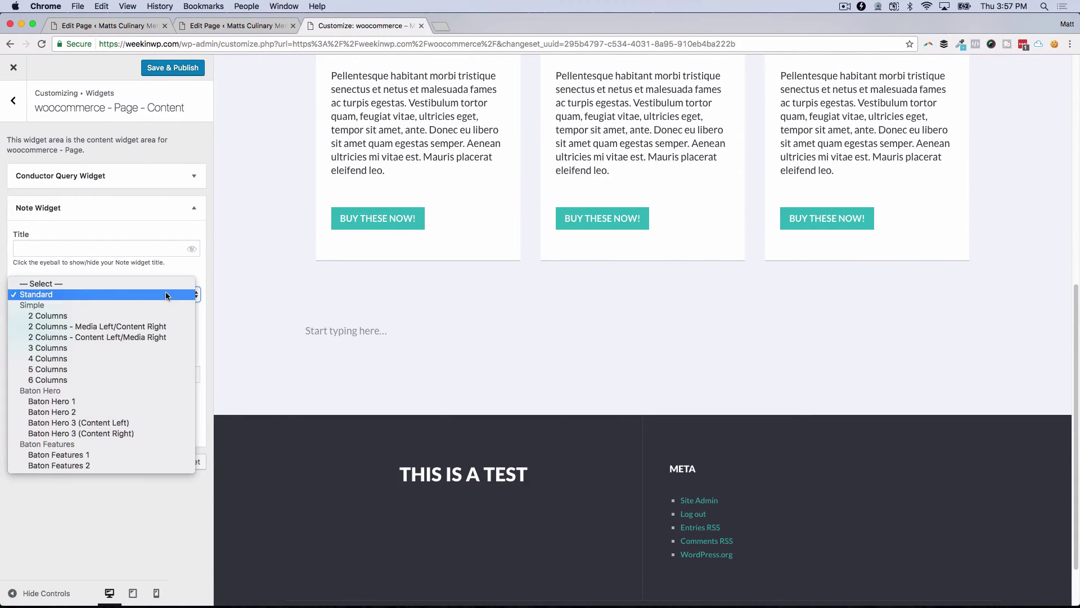
pyautogui.click(147, 328)
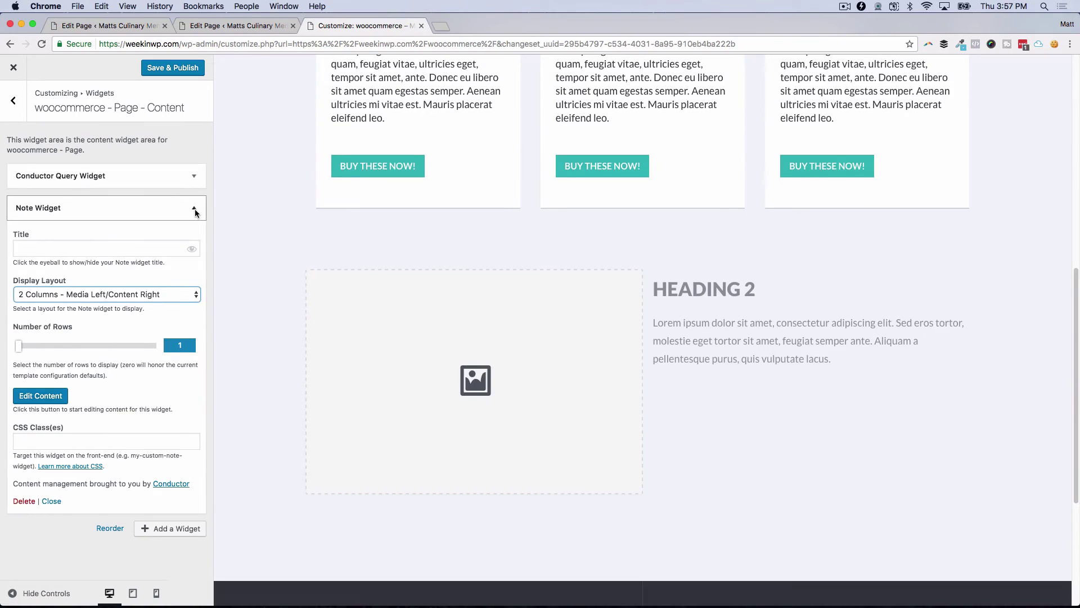
pyautogui.click(193, 209)
pyautogui.moveTo(192, 214); pyautogui.dragTo(188, 172)
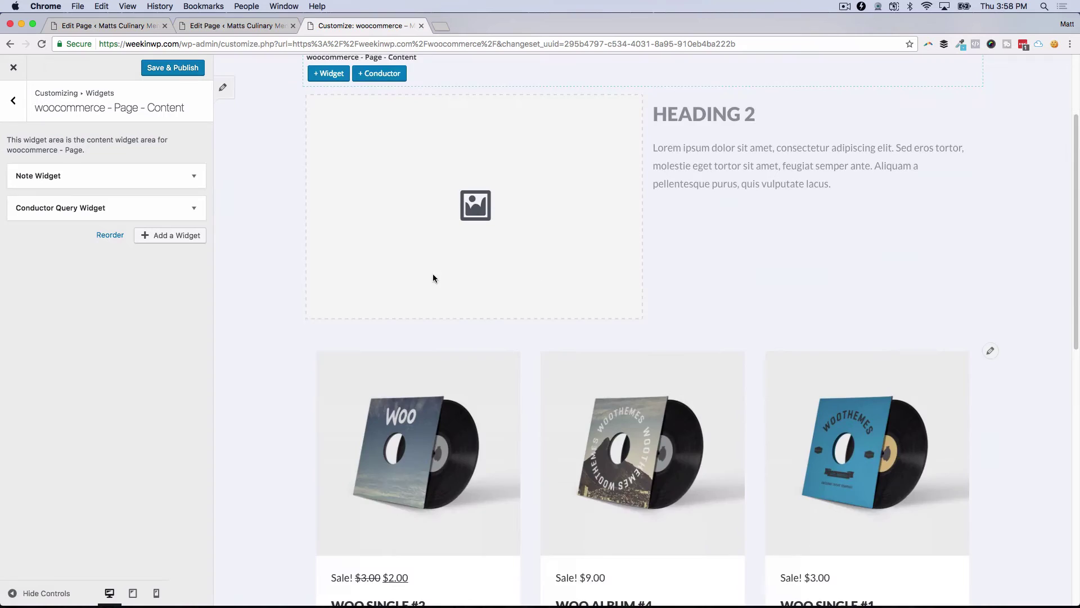
# Step: Set the Note Widget's display layout to 2 Columns - Media Left/Content Right
pyautogui.click(193, 177)
pyautogui.click(191, 178)
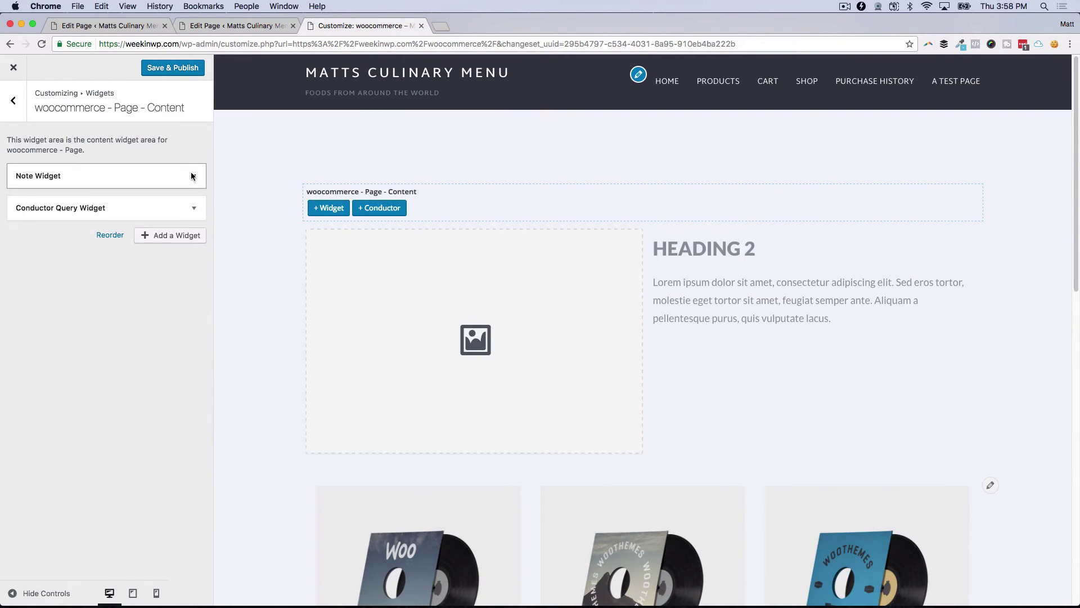
pyautogui.click(194, 179)
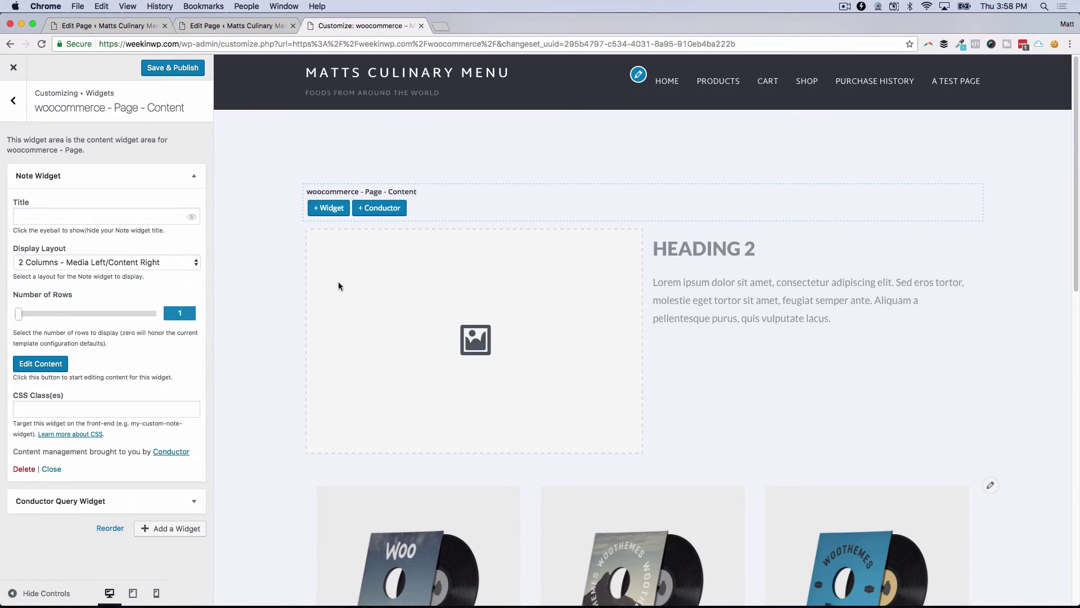
pyautogui.click(169, 263)
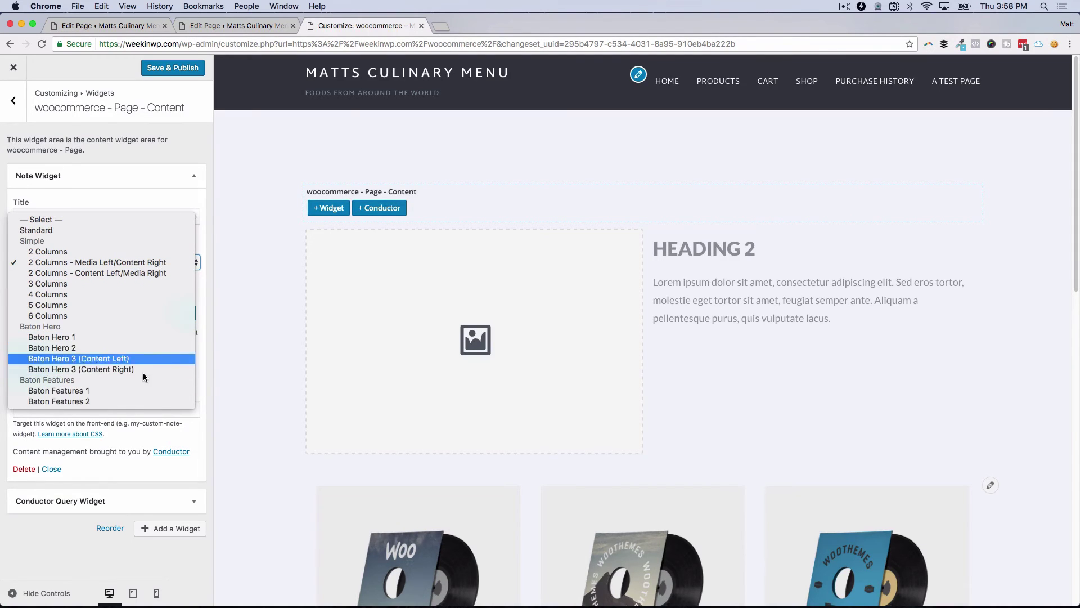
pyautogui.click(153, 264)
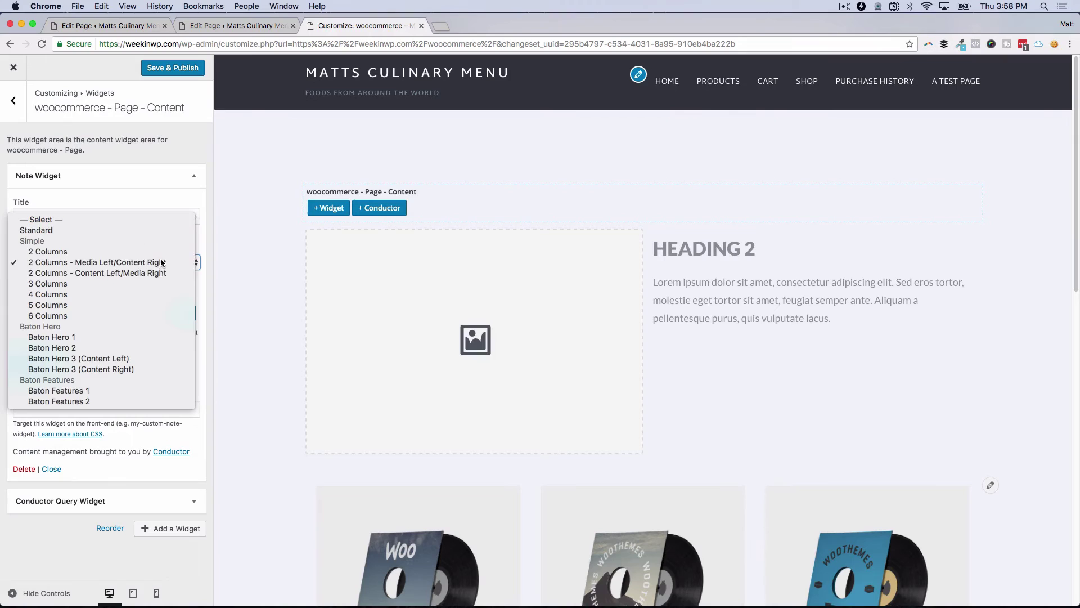
# Step: Head the note 'CHECKOUT OUR GREAT SALE!' and replace the Lorem paragraph with 'add some description text here'
pyautogui.click(679, 249)
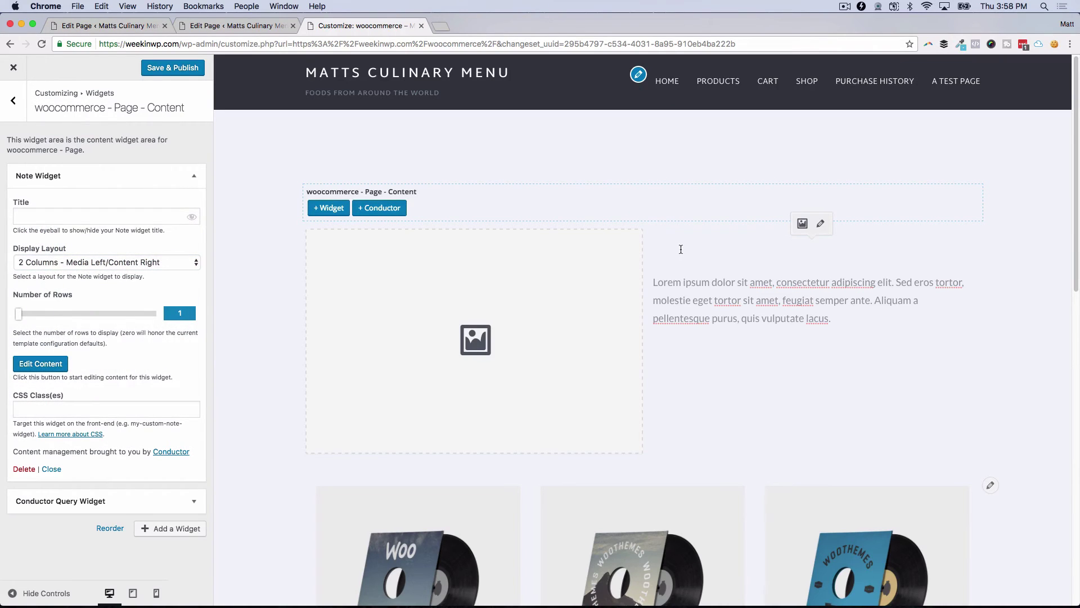
pyautogui.write('CHECKOUT OUR ')
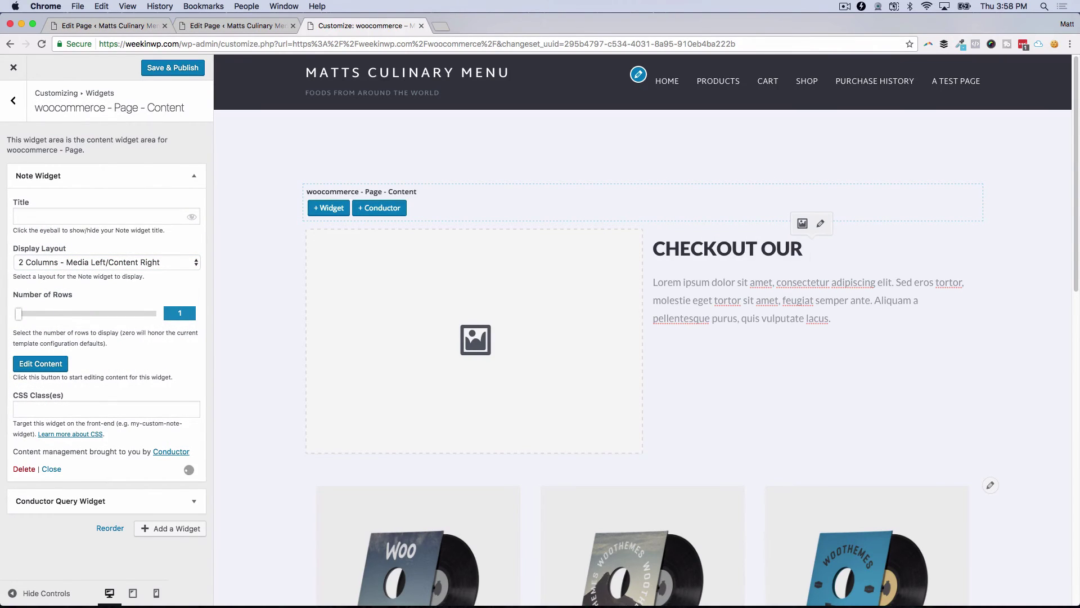
pyautogui.write('GREAT SALE!')
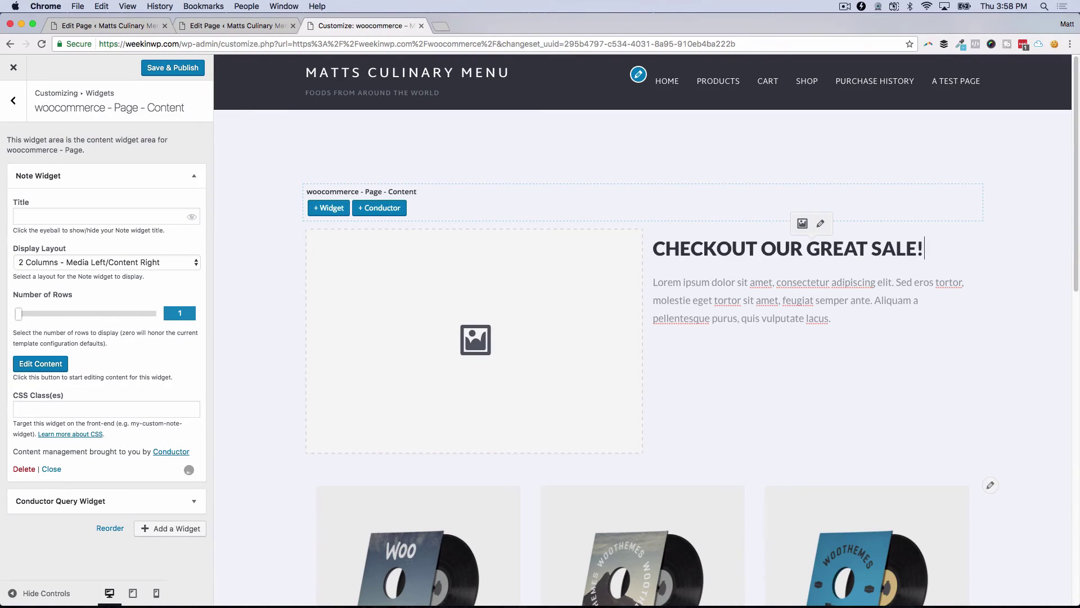
pyautogui.tripleClick(695, 308)
pyautogui.press('BackSpace')
pyautogui.write('add some')
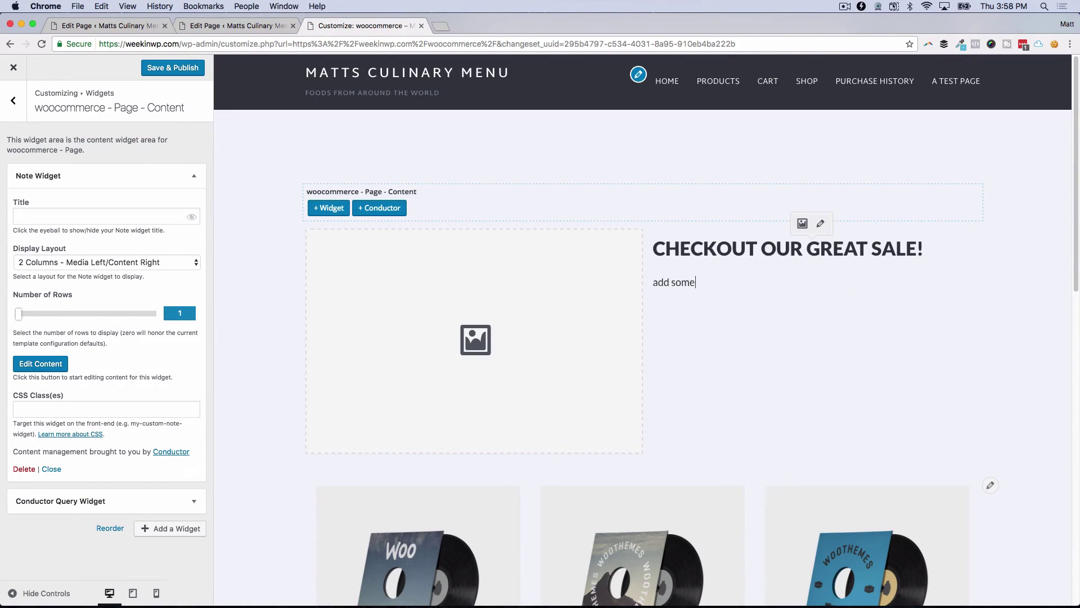
pyautogui.write(' description text here!')
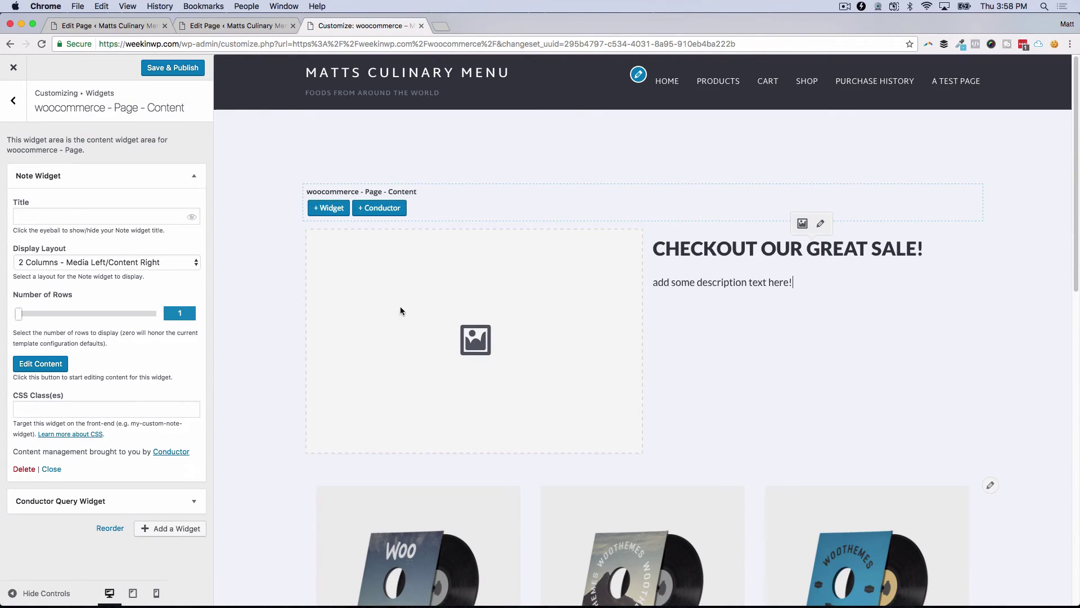
pyautogui.click(480, 335)
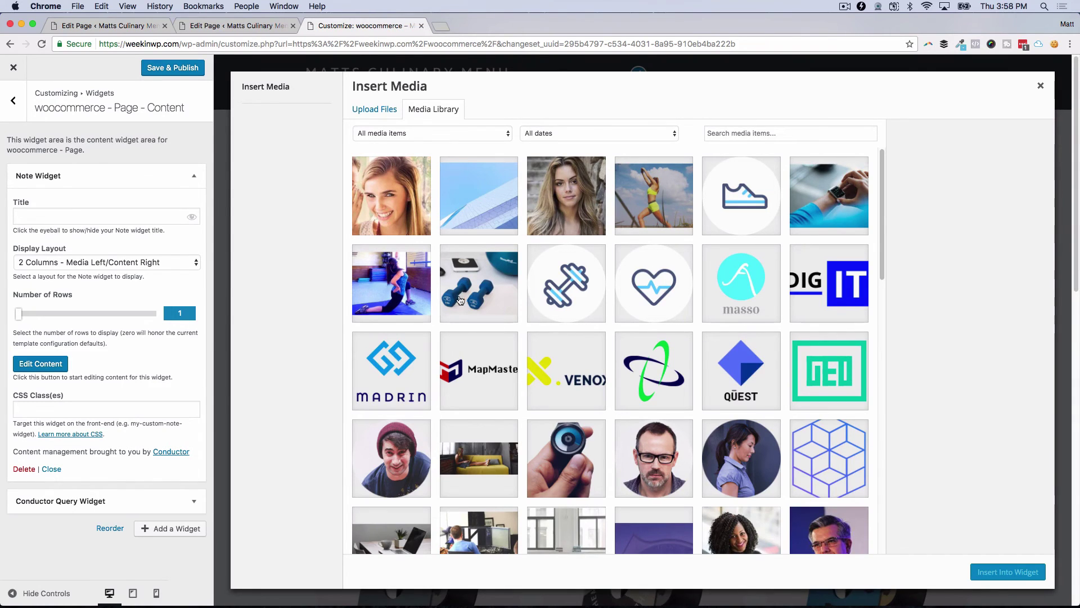
# Step: Insert the yoga photo into the Note Widget's media column and centre it
pyautogui.click(386, 276)
pyautogui.click(1008, 572)
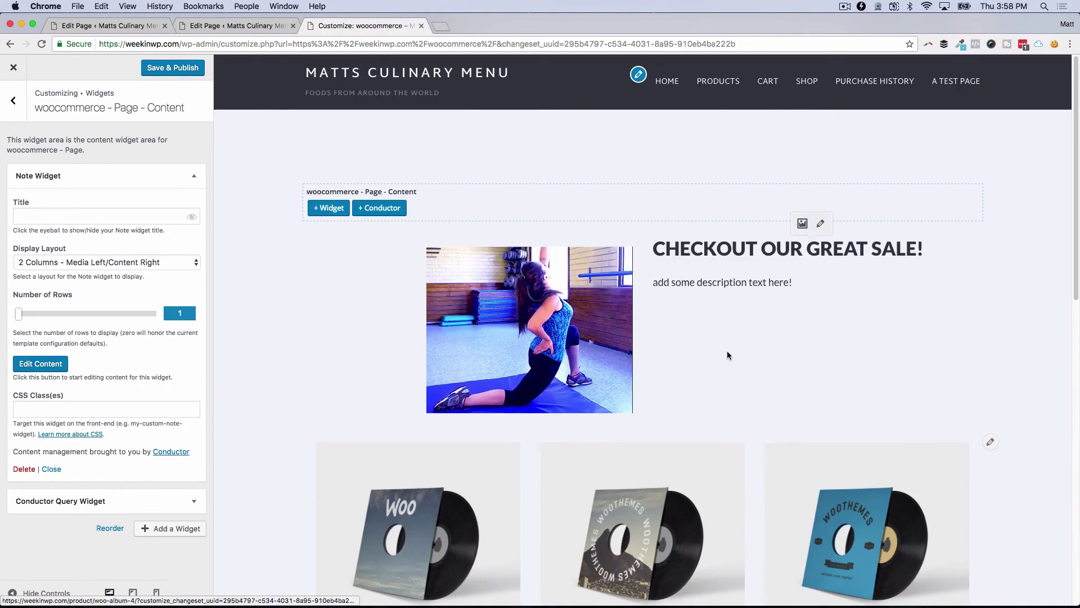
pyautogui.click(551, 326)
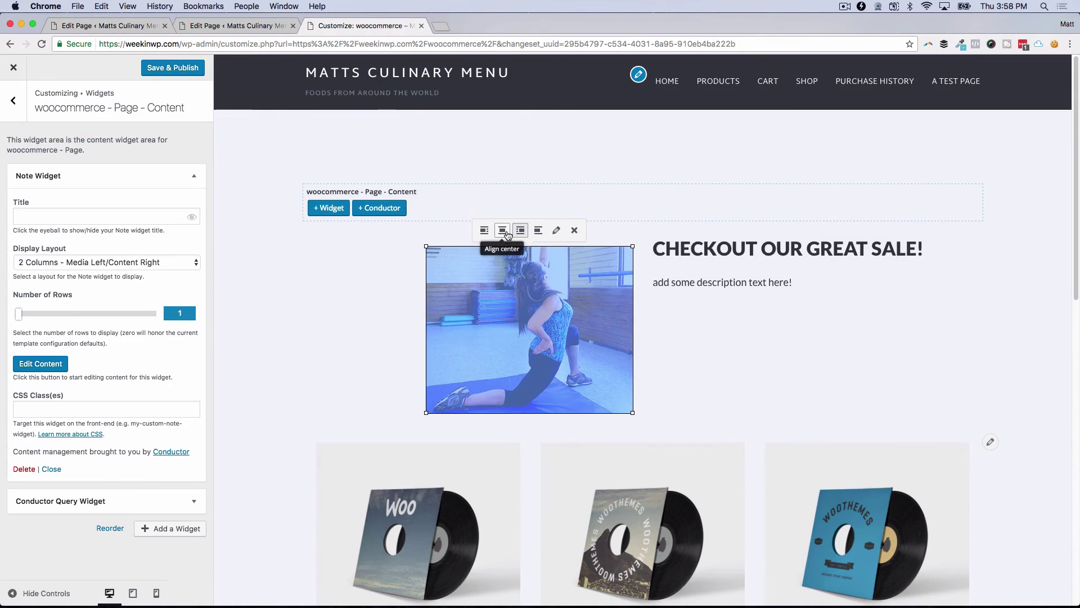
pyautogui.click(500, 231)
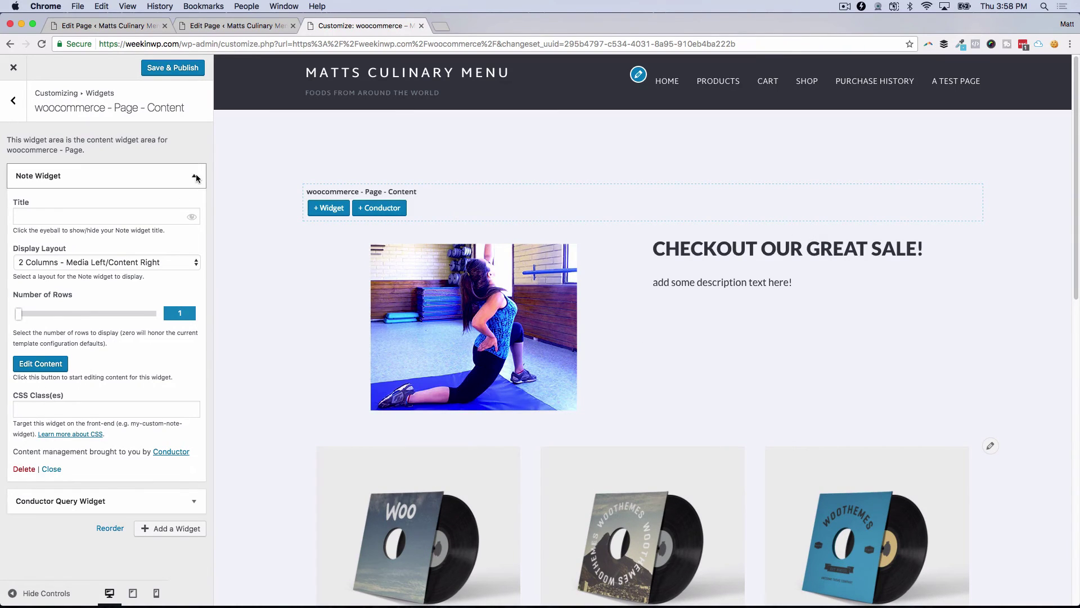
pyautogui.click(194, 175)
# Step: Scroll through the preview to check the sale note and the three Sale! products below it
pyautogui.scroll(-5, 643, 344)
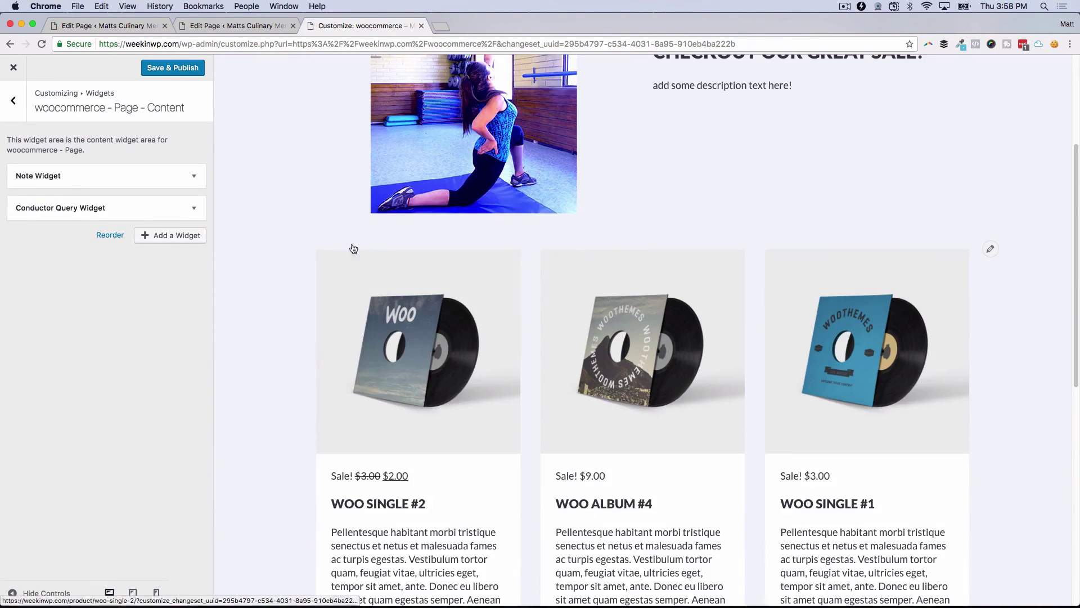
pyautogui.scroll(4, 511, 364)
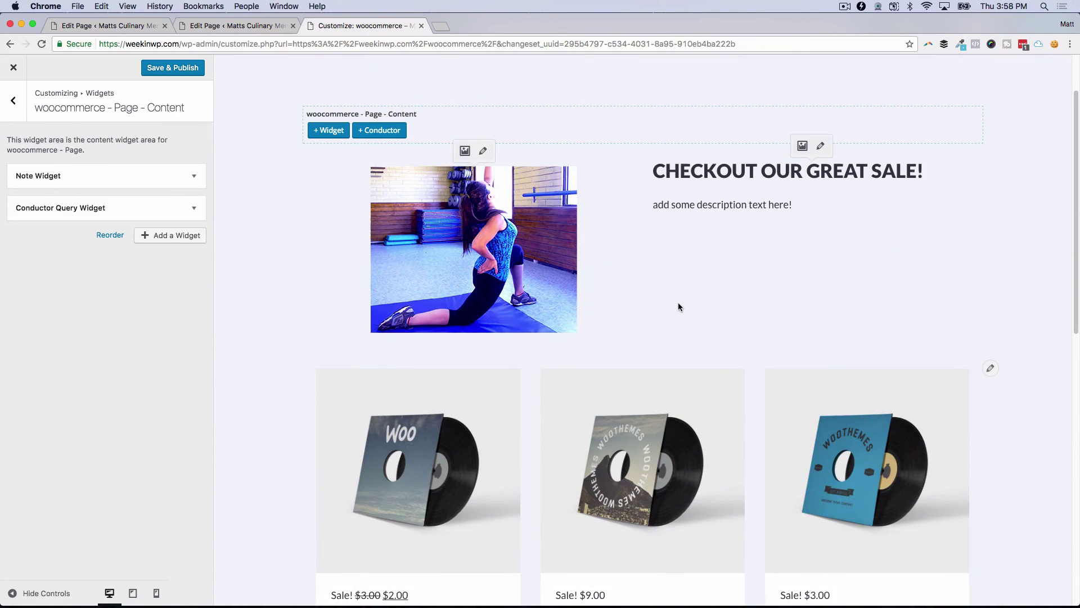
pyautogui.scroll(-5, 678, 304)
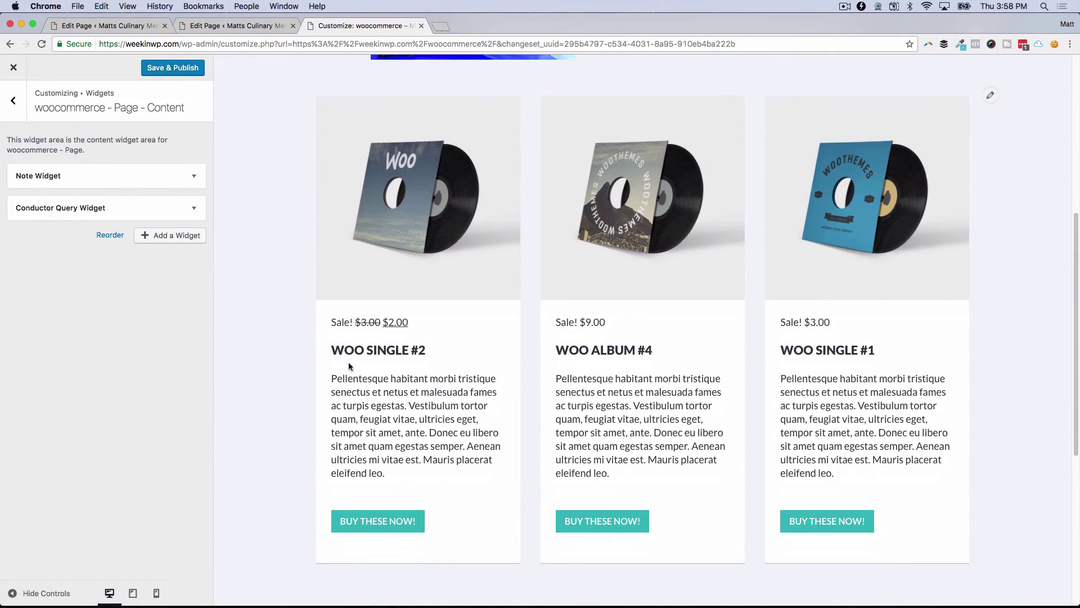
pyautogui.scroll(6, 393, 357)
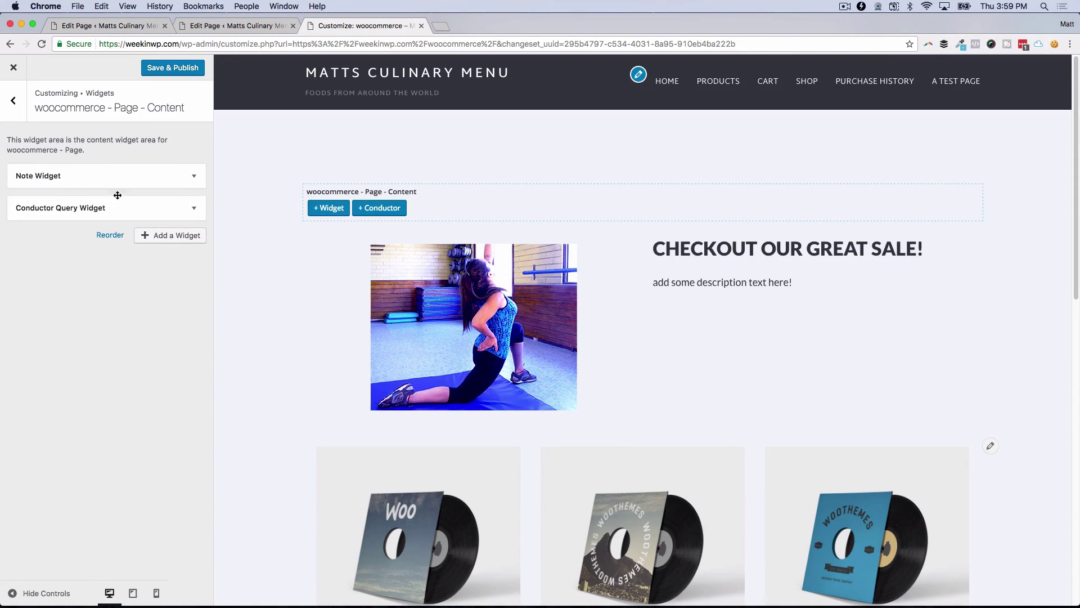
pyautogui.scroll(-10, 946, 437)
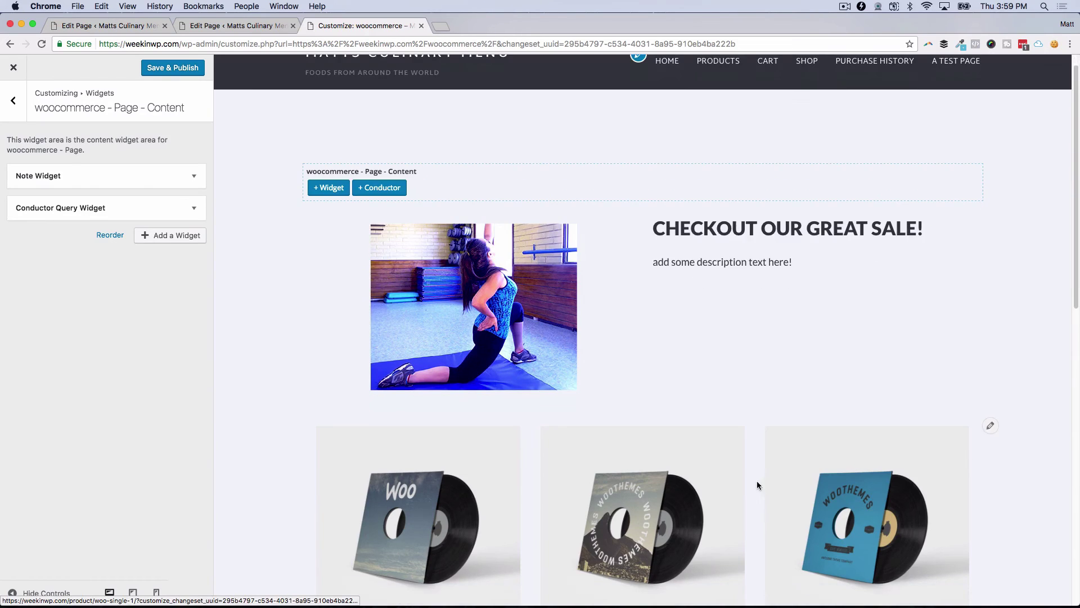
pyautogui.scroll(6, 684, 359)
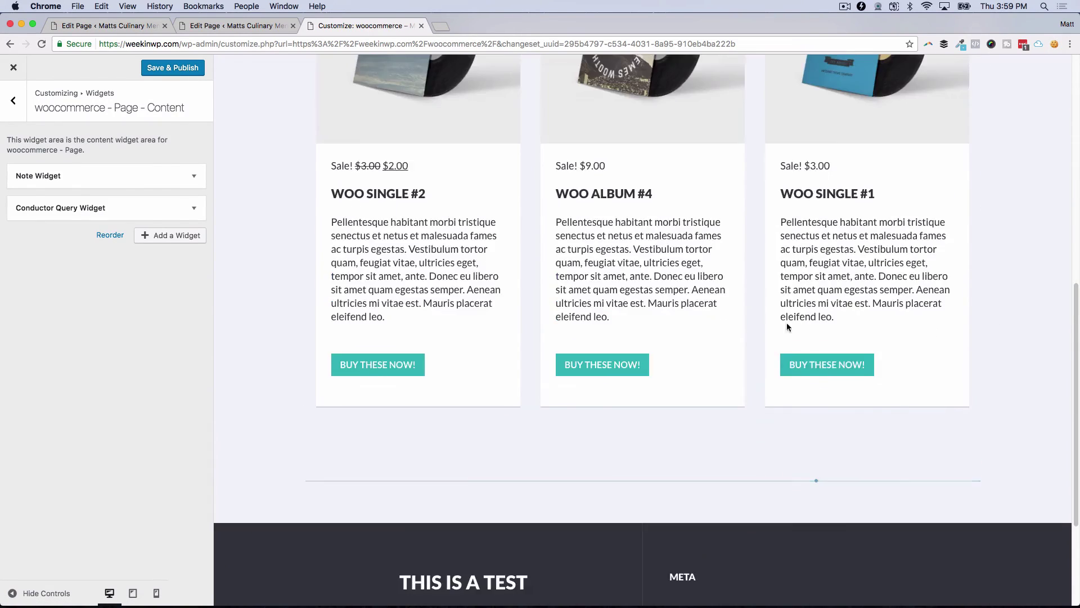
pyautogui.scroll(-2, 1007, 397)
pyautogui.scroll(-5, 1007, 398)
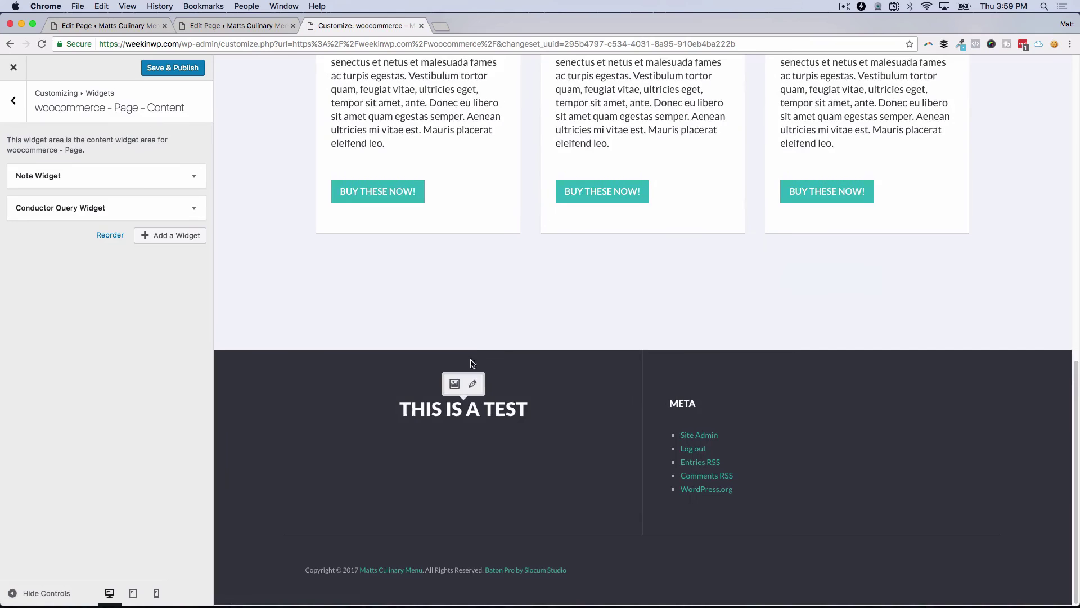
pyautogui.scroll(2, 658, 336)
pyautogui.scroll(5, 658, 336)
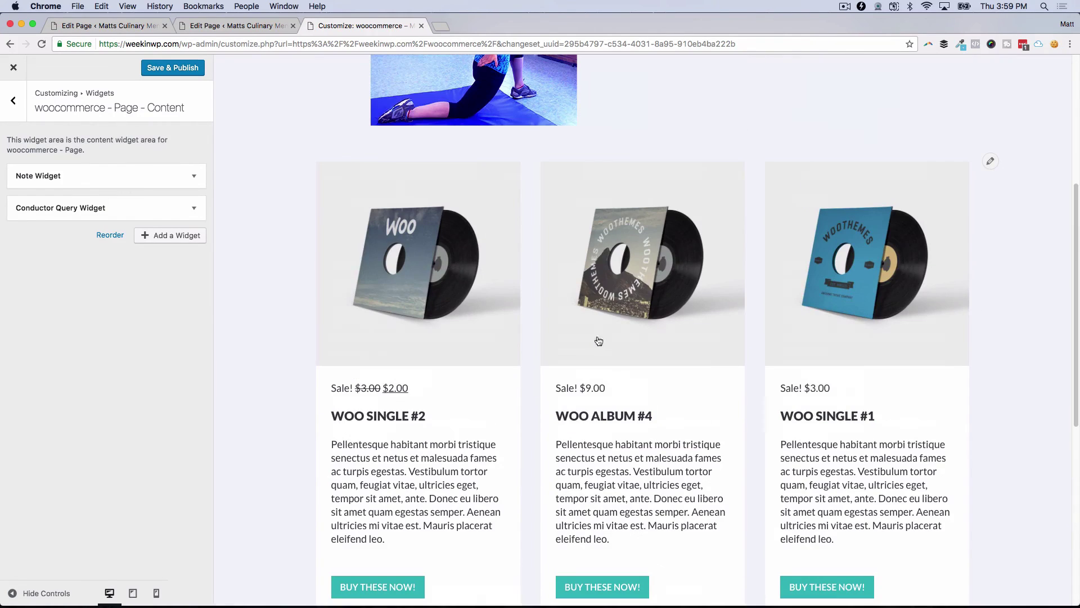
pyautogui.scroll(7, 363, 227)
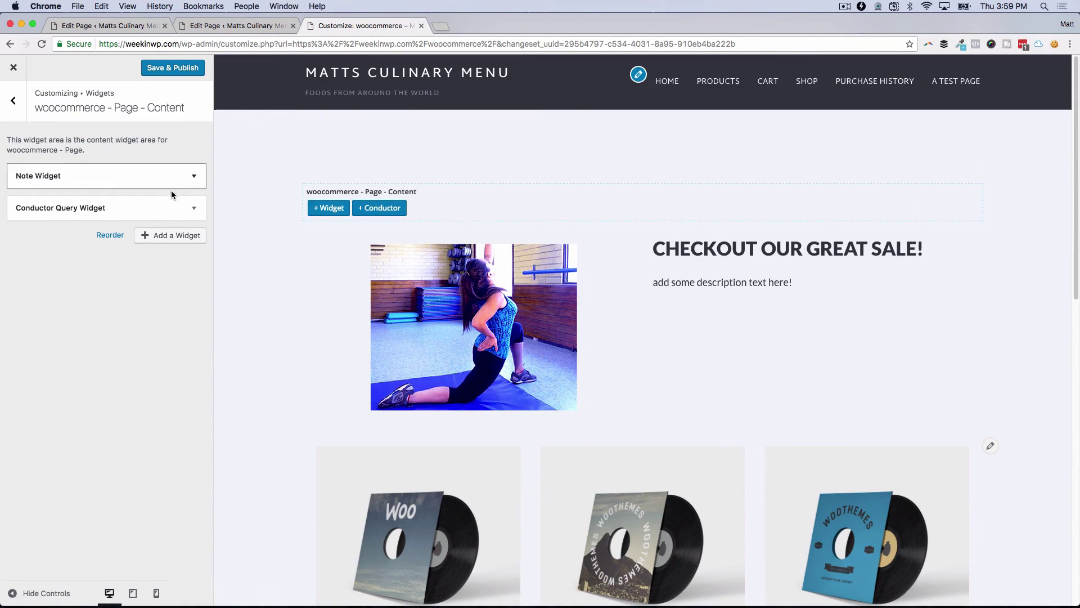
# Step: In Conductor Layouts, disable the woocommerce page's layout, then re-enable the single-column layout
pyautogui.click(13, 100)
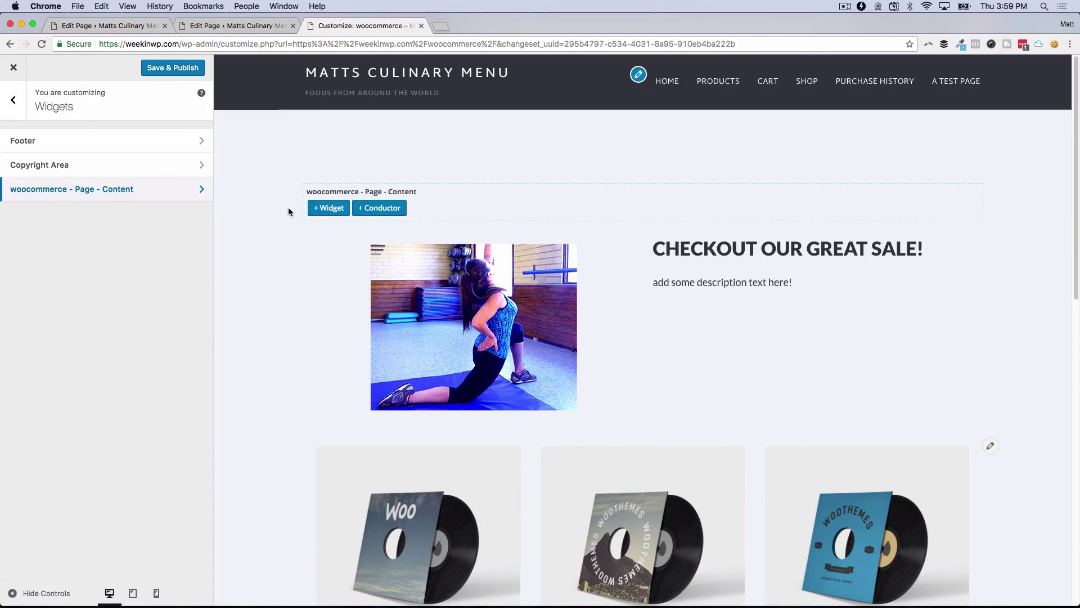
pyautogui.click(22, 107)
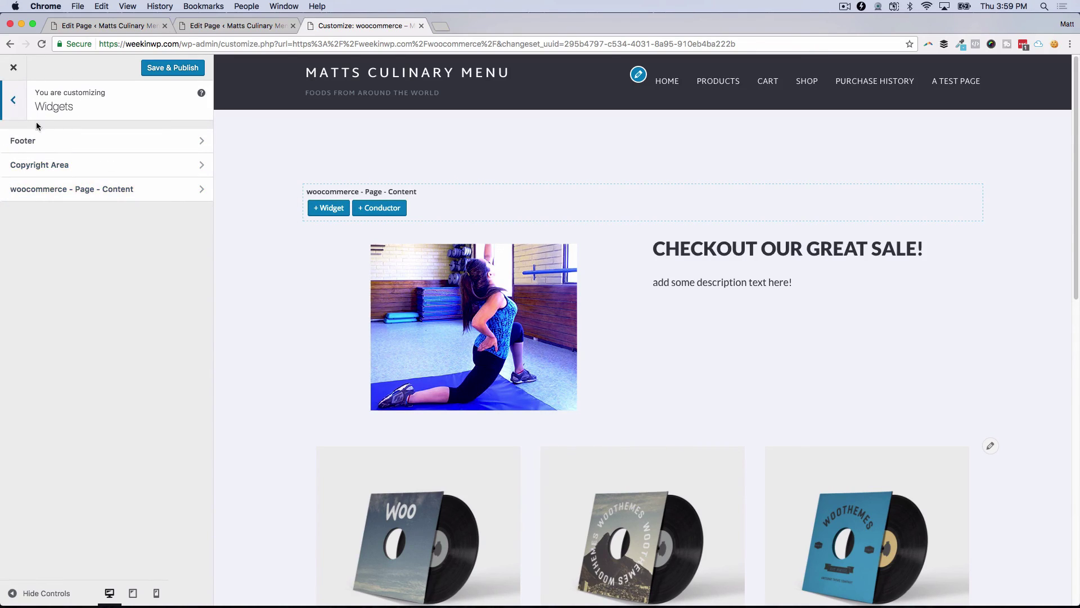
pyautogui.click(155, 433)
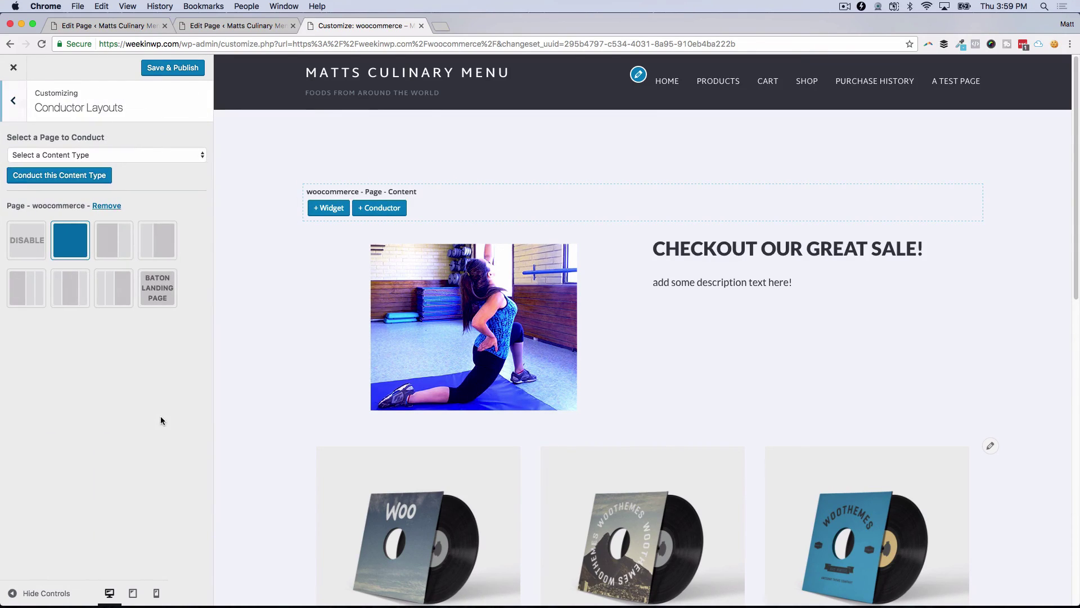
pyautogui.click(30, 246)
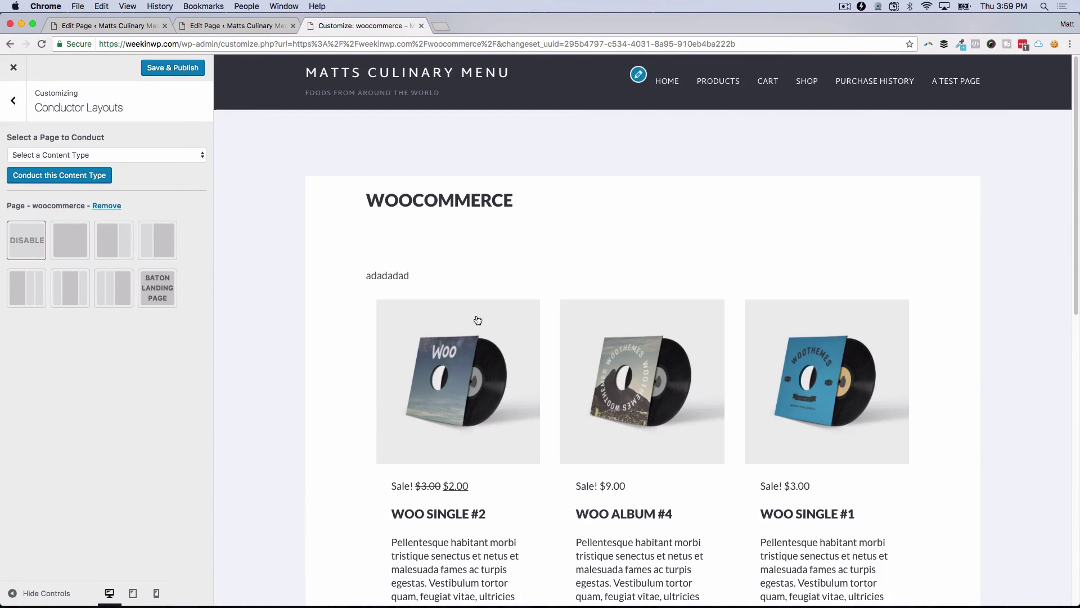
pyautogui.scroll(-5, 478, 320)
pyautogui.scroll(5, 424, 292)
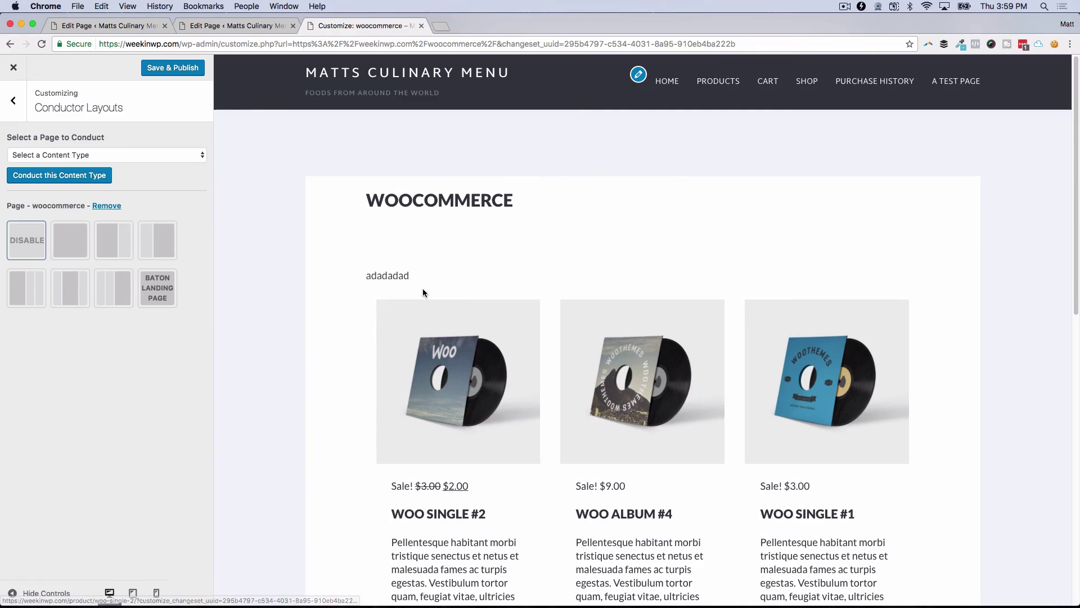
pyautogui.click(76, 228)
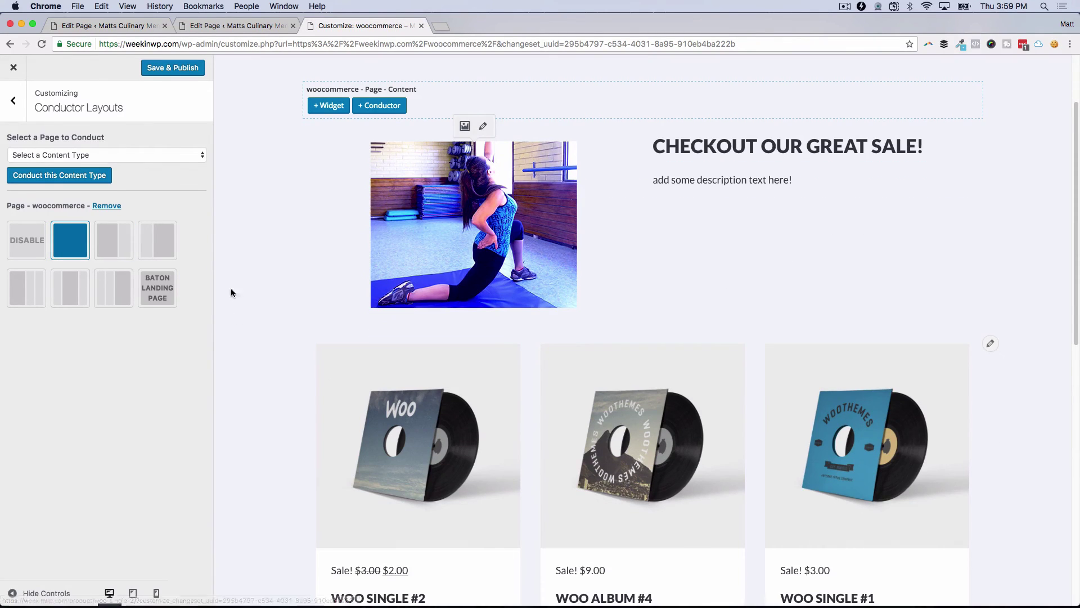
pyautogui.scroll(-2, 515, 138)
# Step: Drag the Note Widget below the Conductor Query Widget, then back above the products
pyautogui.click(483, 126)
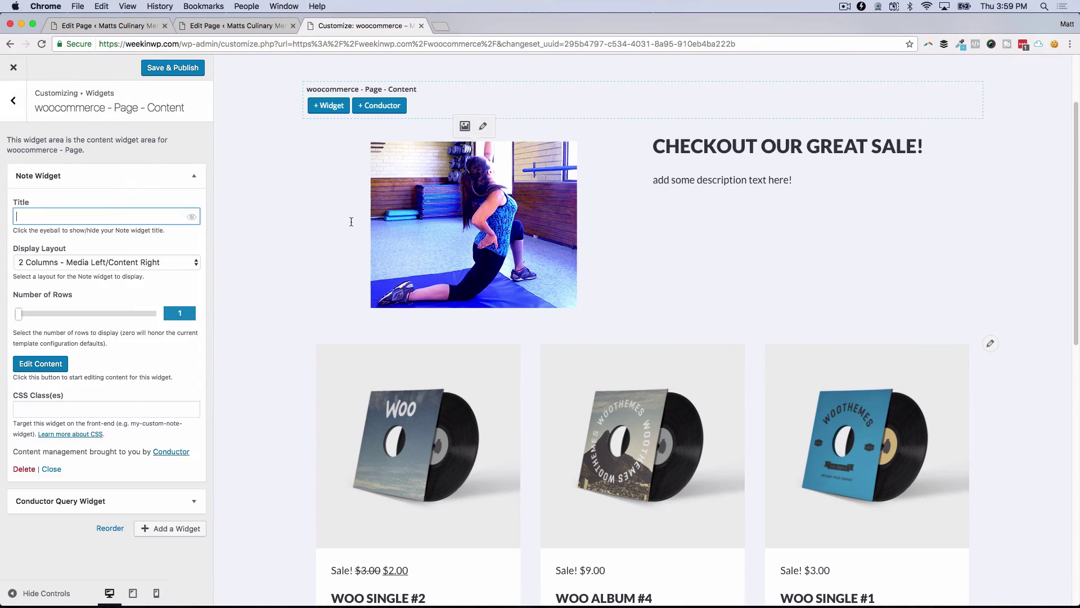
pyautogui.click(175, 185)
pyautogui.moveTo(175, 185); pyautogui.dragTo(146, 212)
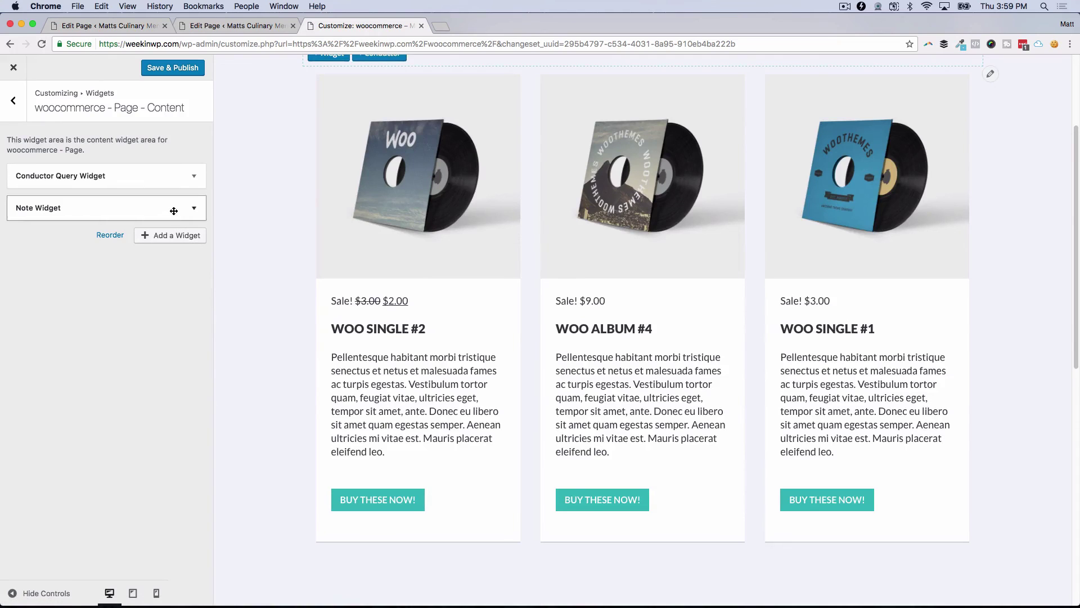
pyautogui.moveTo(173, 211); pyautogui.dragTo(159, 176)
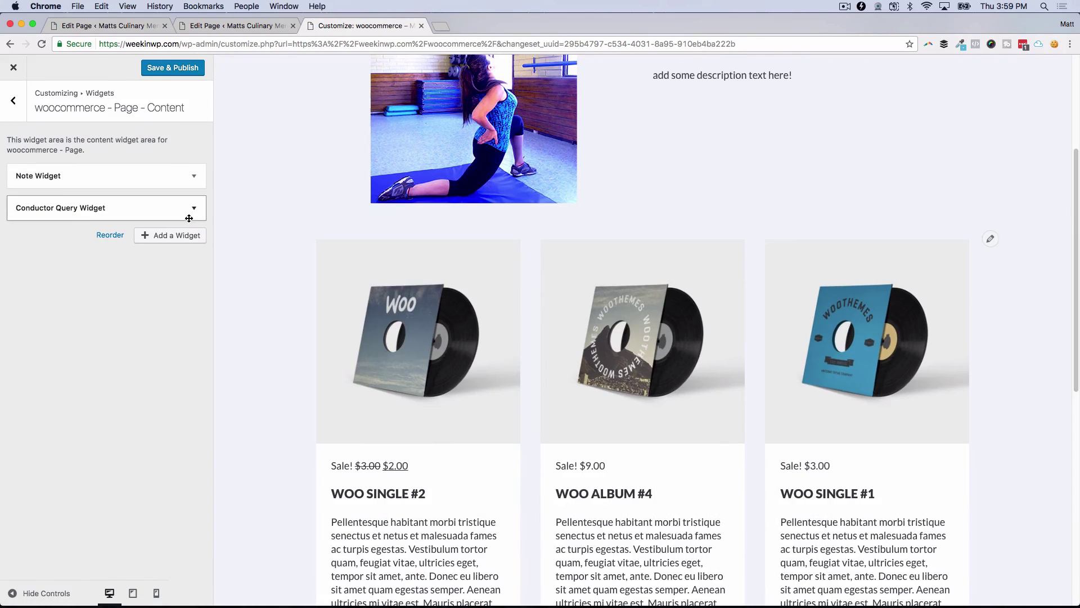